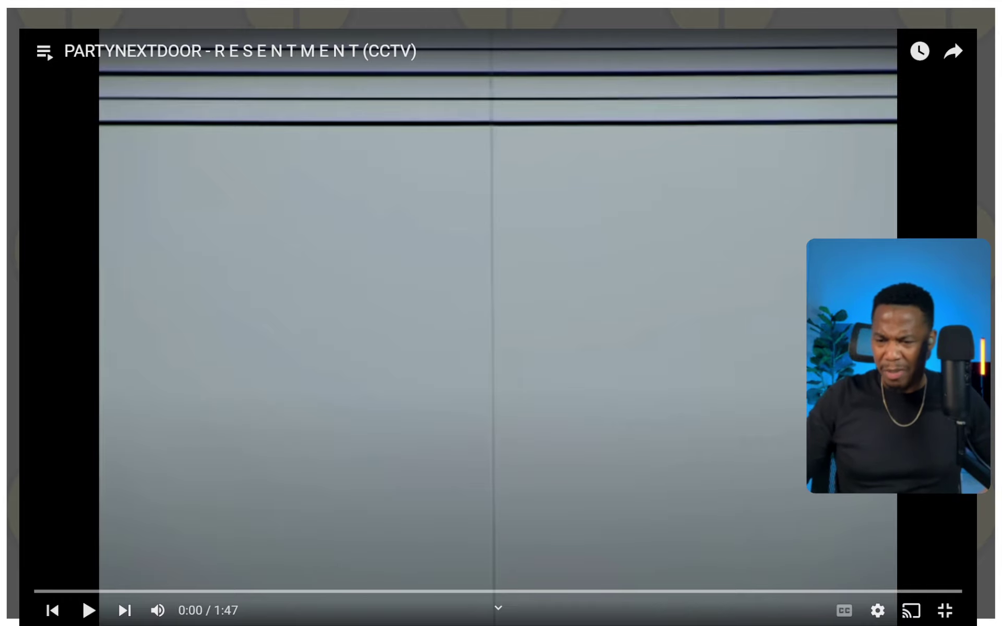
- Exit full screen to show the Resentment (CCTV) watch page in the browser
{"action": "left_click", "coordinate": [944, 610]}
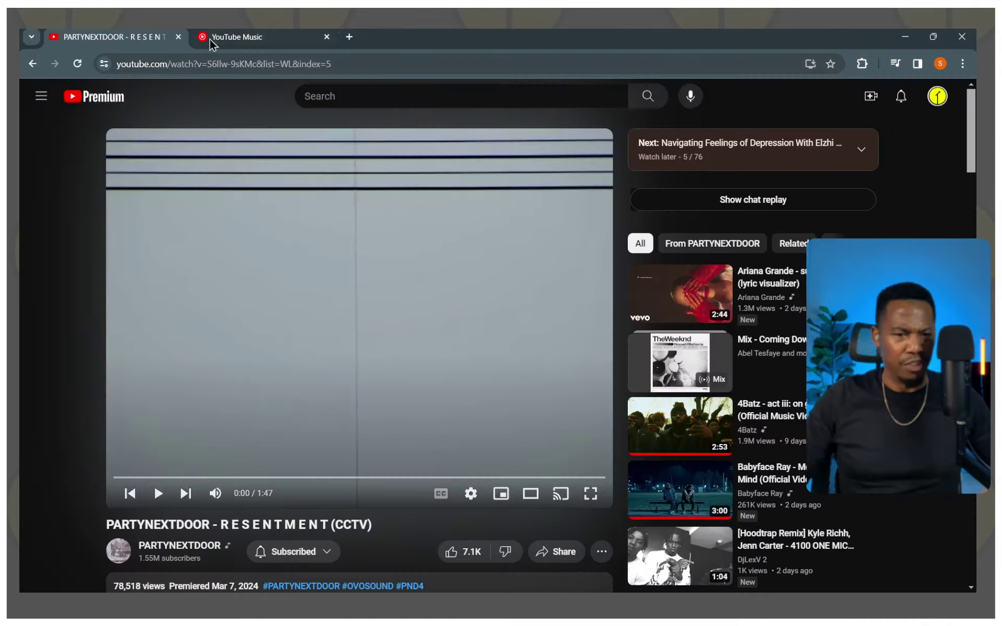
- Search YouTube Music for 'partynextdoor' using the suggestion from typing 'partyn'
{"action": "left_click", "coordinate": [217, 40]}
{"action": "left_click", "coordinate": [418, 93]}
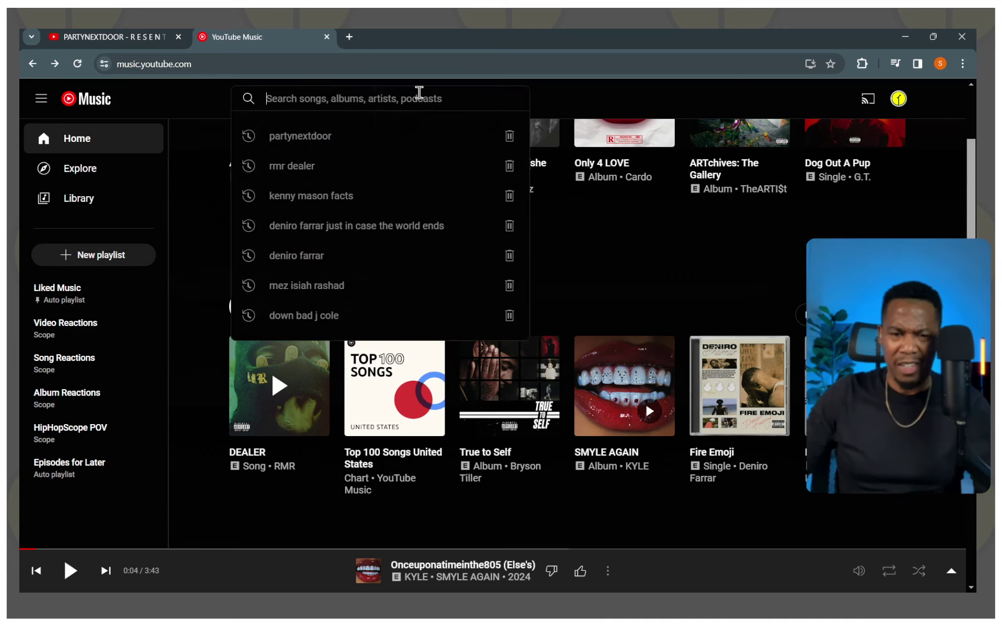
{"action": "type", "text": "party"}
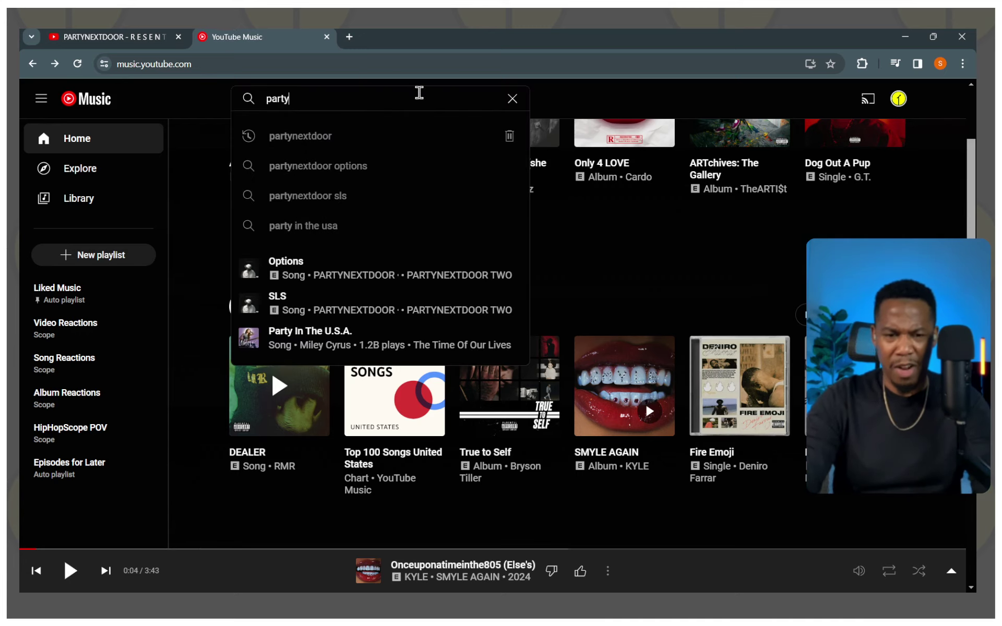
{"action": "type", "text": "n"}
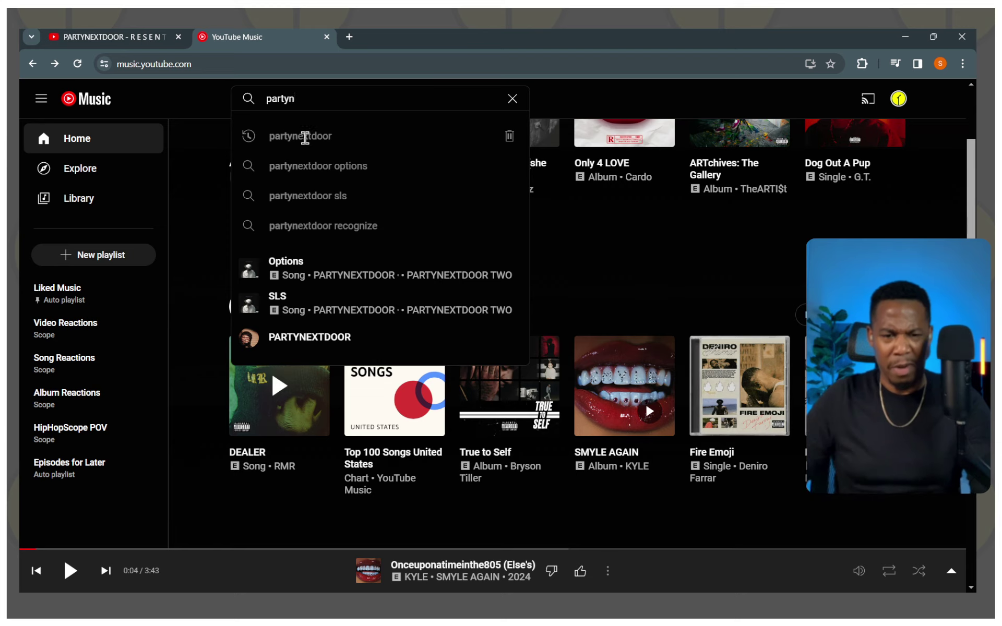
{"action": "left_click", "coordinate": [317, 138]}
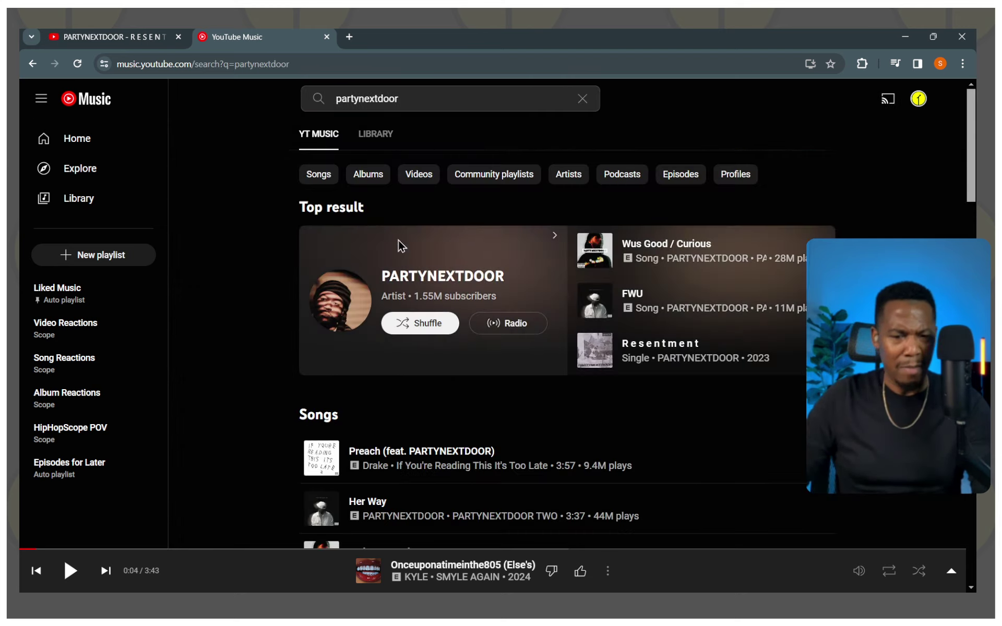
{"action": "scroll", "coordinate": [398, 240], "scroll_direction": "down", "scroll_amount": 5}
{"action": "scroll", "coordinate": [253, 295], "scroll_direction": "down", "scroll_amount": 1}
{"action": "scroll", "coordinate": [252, 295], "scroll_direction": "down", "scroll_amount": 1}
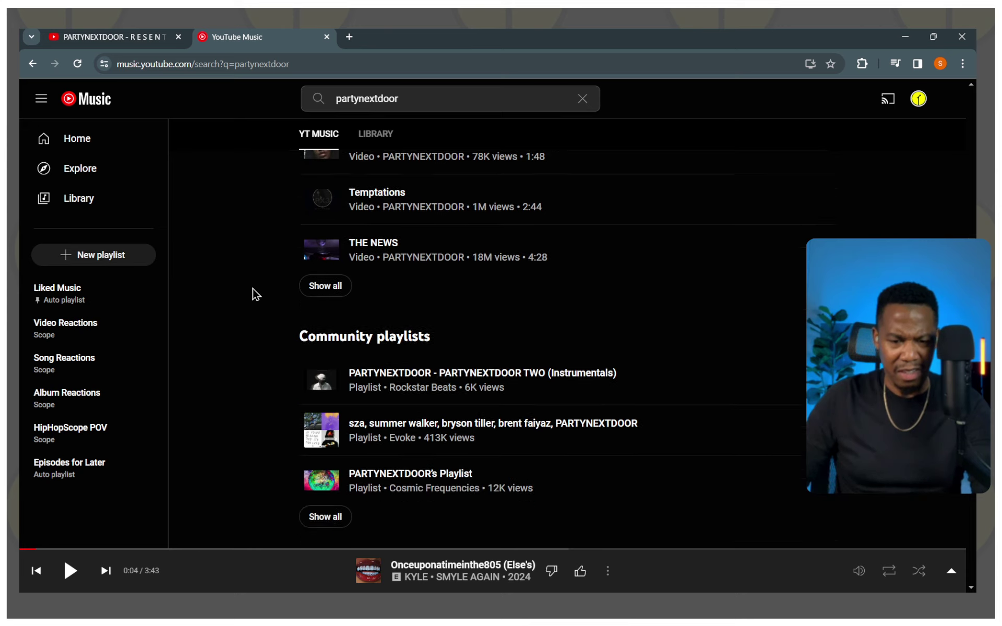
{"action": "scroll", "coordinate": [244, 325], "scroll_direction": "down", "scroll_amount": 2}
{"action": "scroll", "coordinate": [243, 325], "scroll_direction": "down", "scroll_amount": 3}
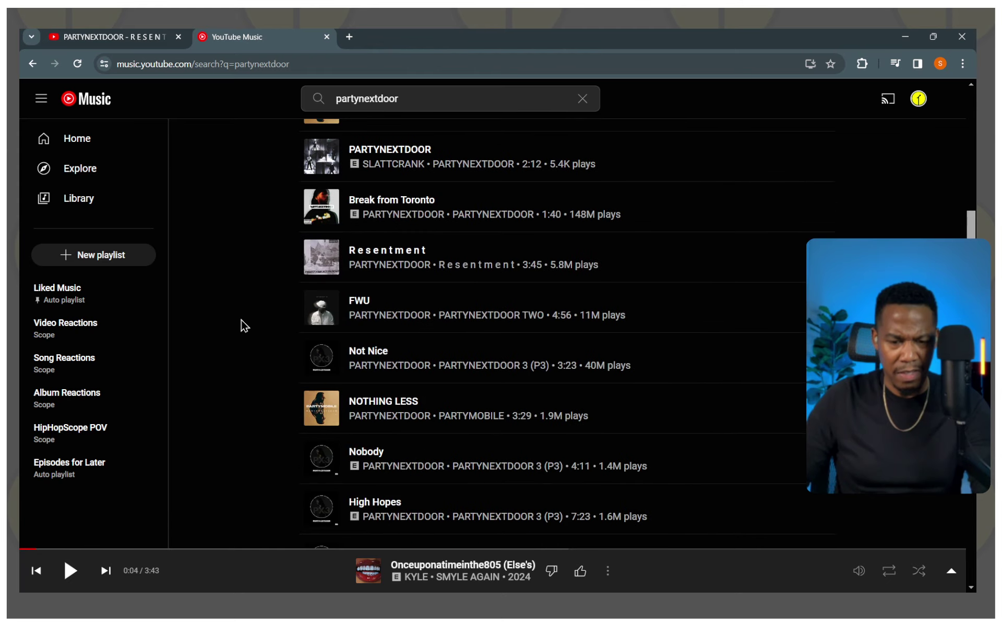
{"action": "scroll", "coordinate": [243, 325], "scroll_direction": "down", "scroll_amount": 2}
{"action": "scroll", "coordinate": [243, 325], "scroll_direction": "down", "scroll_amount": 3}
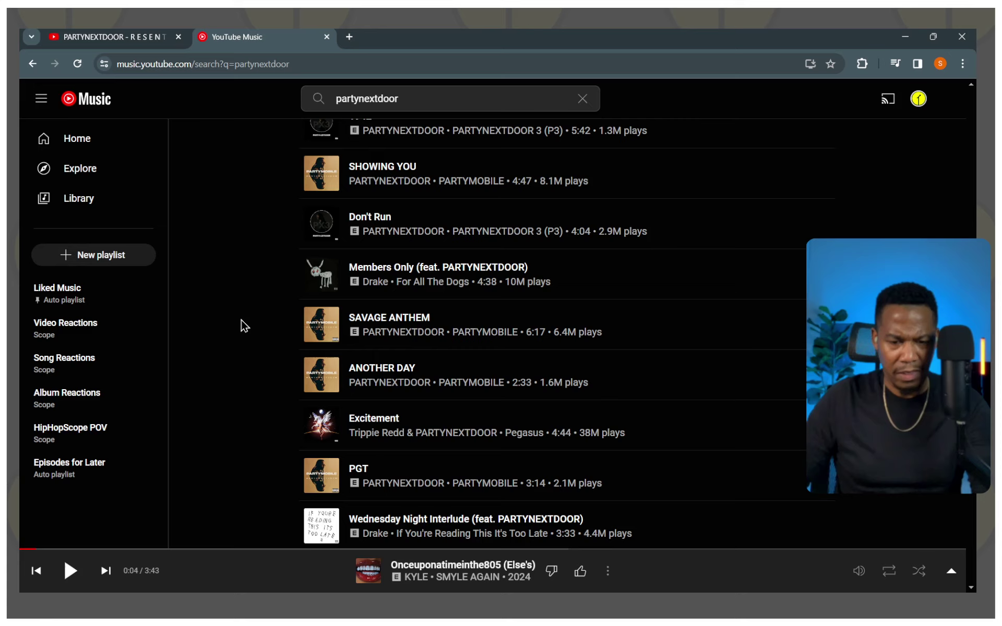
{"action": "scroll", "coordinate": [241, 326], "scroll_direction": "up", "scroll_amount": 4}
{"action": "scroll", "coordinate": [241, 326], "scroll_direction": "up", "scroll_amount": 5}
{"action": "scroll", "coordinate": [241, 325], "scroll_direction": "up", "scroll_amount": 5}
{"action": "scroll", "coordinate": [243, 324], "scroll_direction": "up", "scroll_amount": 3}
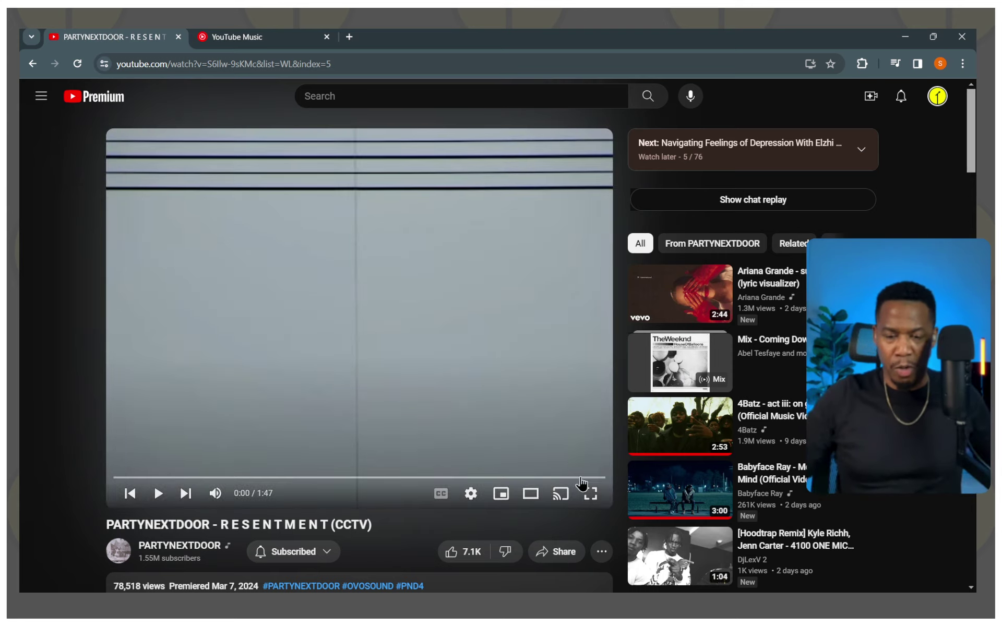
- Switch the paused Resentment (CCTV) player to full screen
{"action": "left_click", "coordinate": [589, 494]}
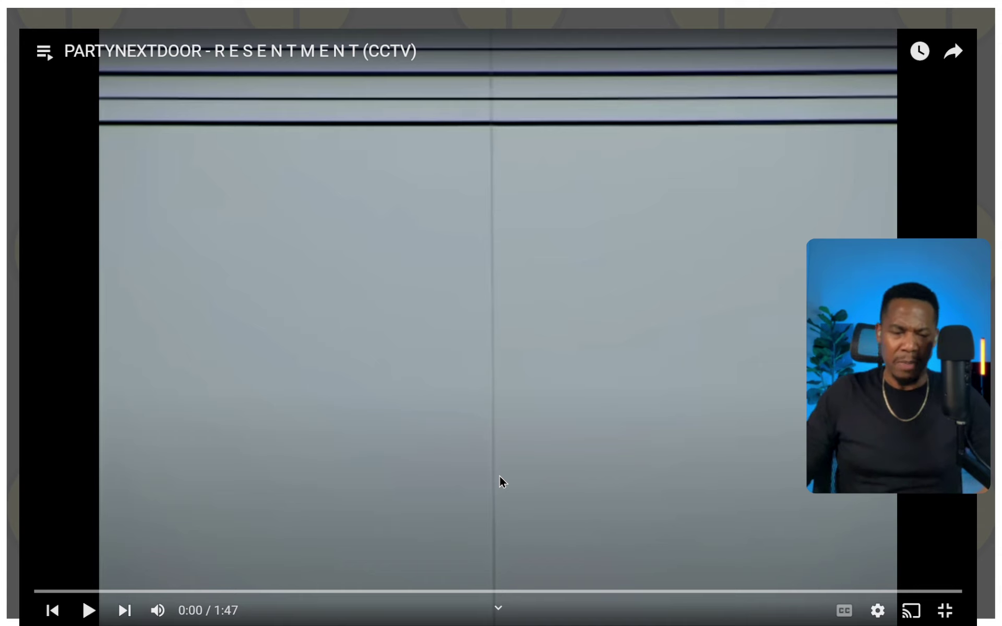
- Play the video, seek back to the 0:13 highway scene, and resume playback
{"action": "left_click", "coordinate": [427, 375]}
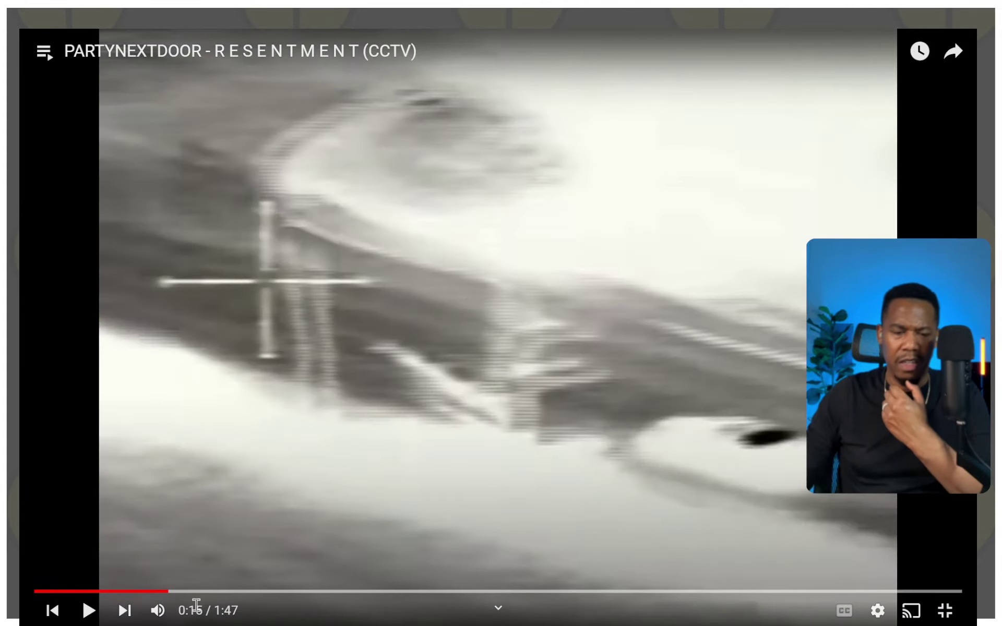
{"action": "mouse_move", "coordinate": [159, 592]}
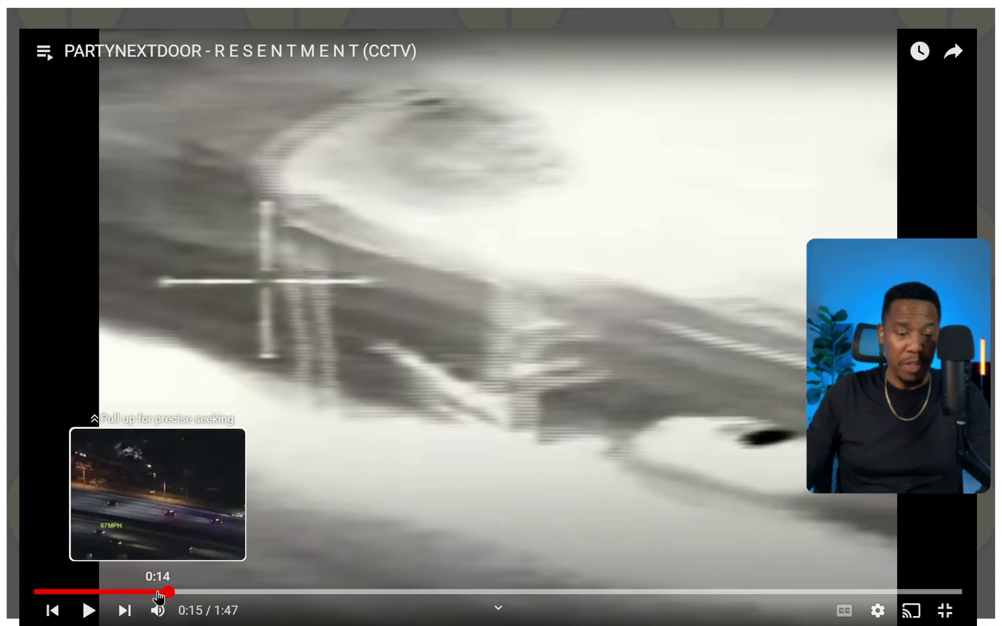
{"action": "left_click", "coordinate": [155, 593]}
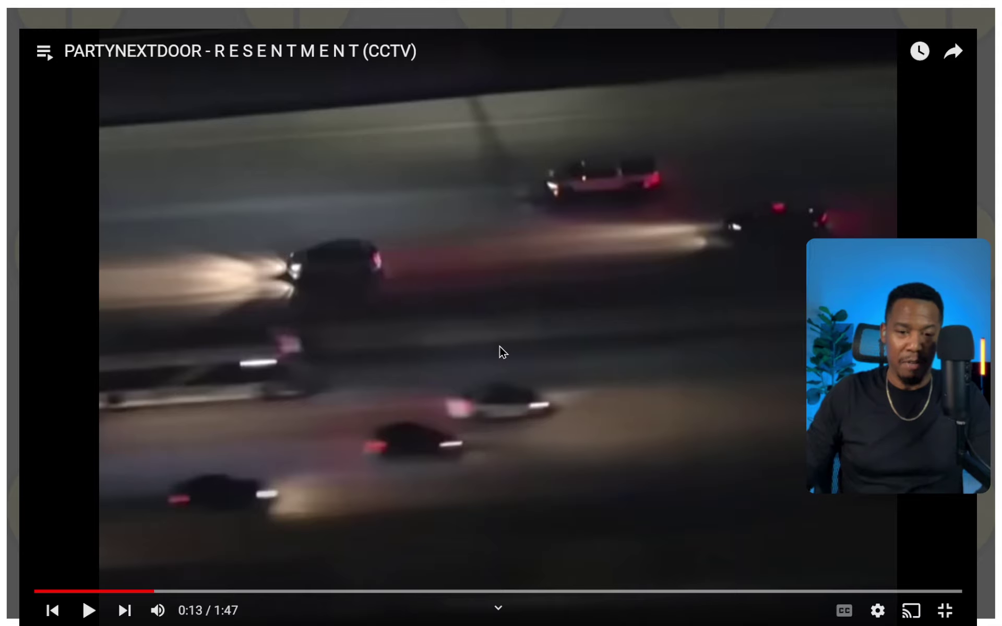
{"action": "left_click", "coordinate": [511, 352]}
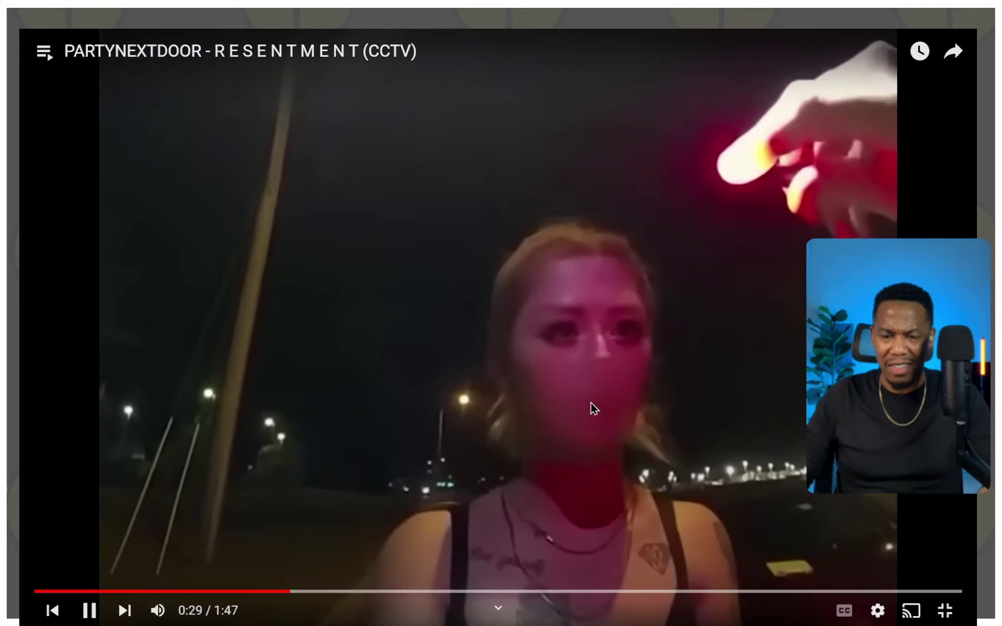
- Pause the video at 0:30, then let it play to the 1:44 end screen
{"action": "left_click", "coordinate": [591, 402]}
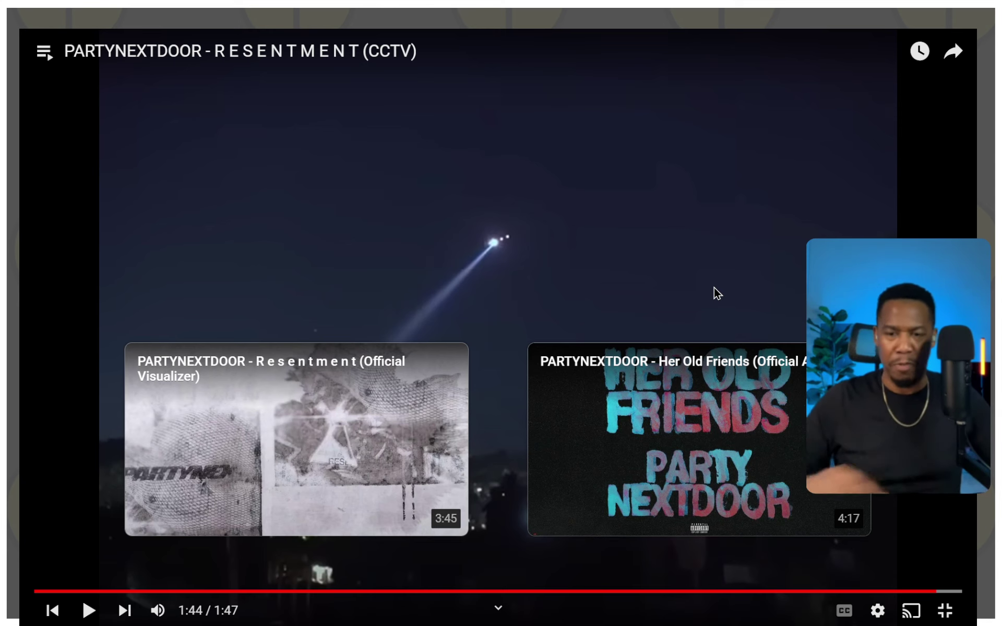
- Exit full screen and return to the PARTYNEXTDOOR results in YouTube Music
{"action": "left_click", "coordinate": [944, 611]}
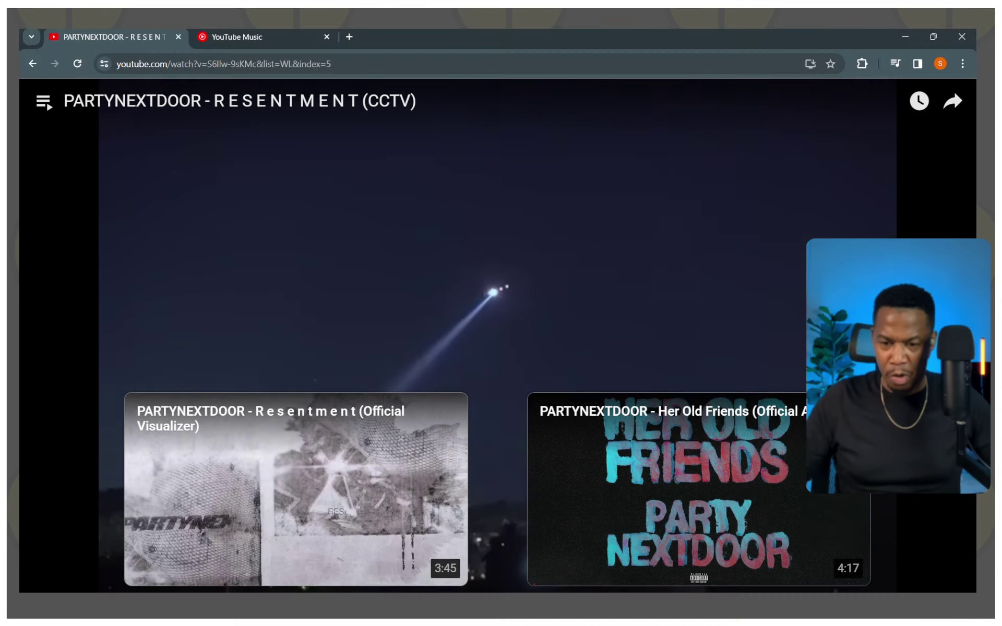
{"action": "left_click", "coordinate": [248, 36]}
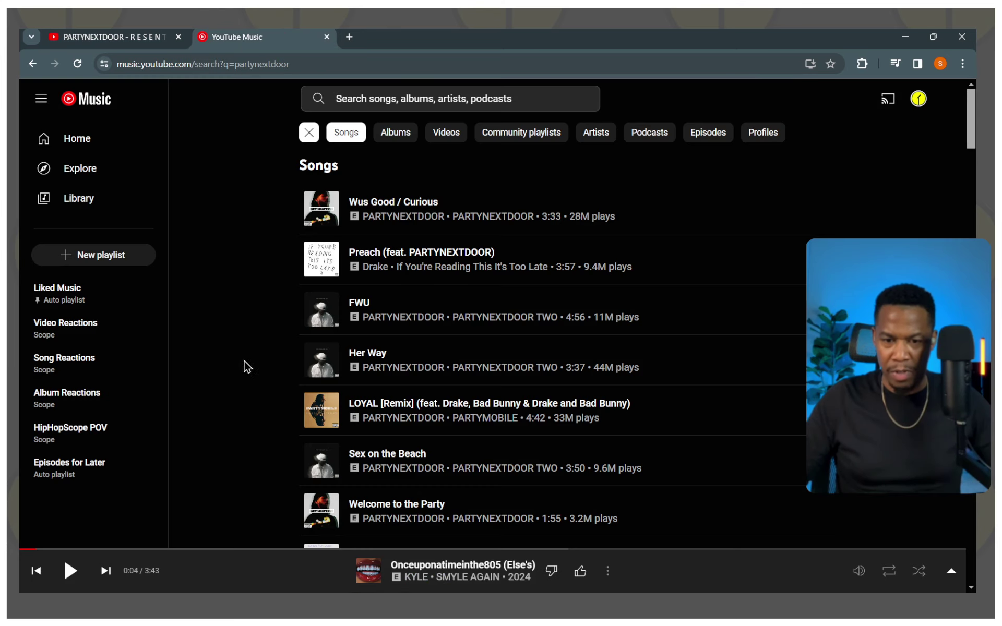
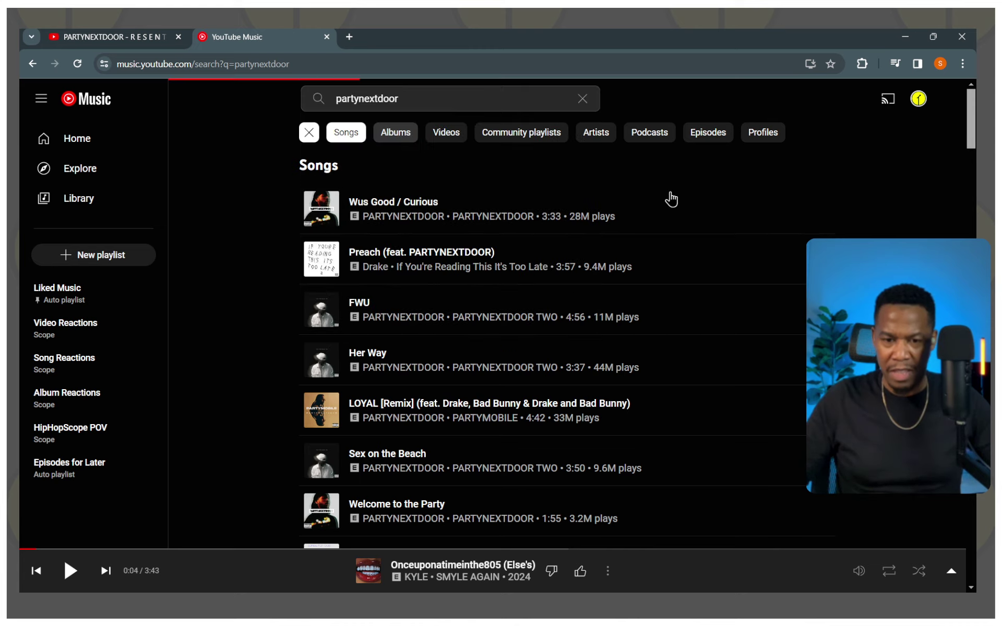
{"action": "scroll", "coordinate": [267, 317], "scroll_direction": "down", "scroll_amount": 1}
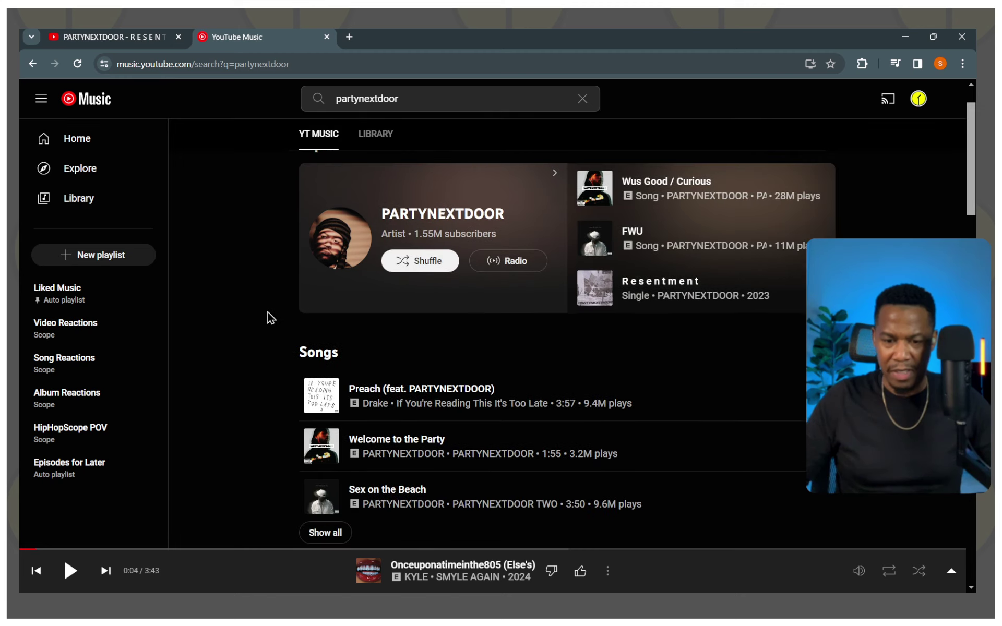
{"action": "scroll", "coordinate": [267, 317], "scroll_direction": "down", "scroll_amount": 2}
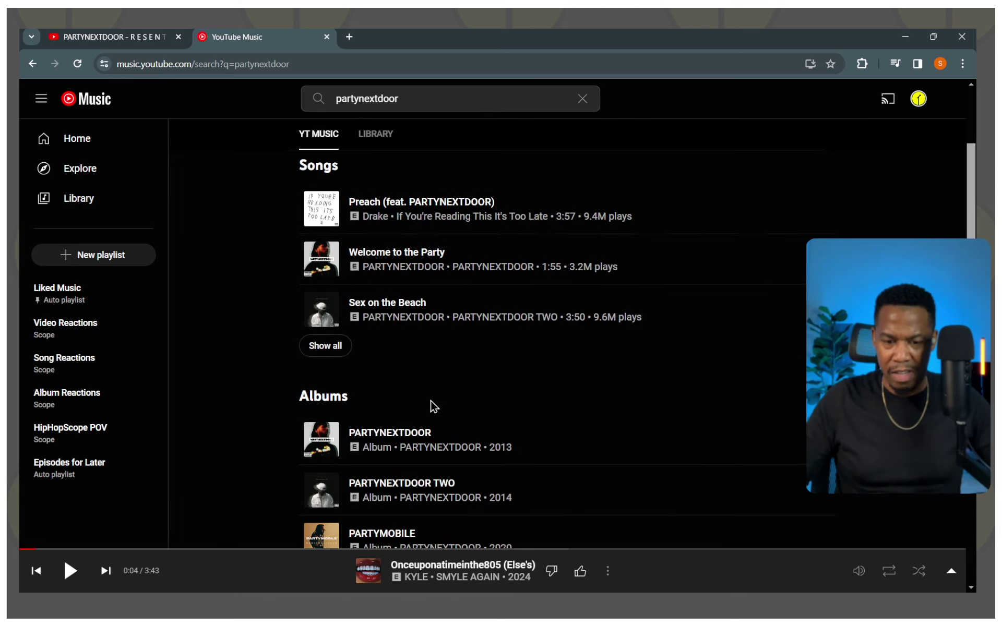
{"action": "scroll", "coordinate": [430, 406], "scroll_direction": "down", "scroll_amount": 2}
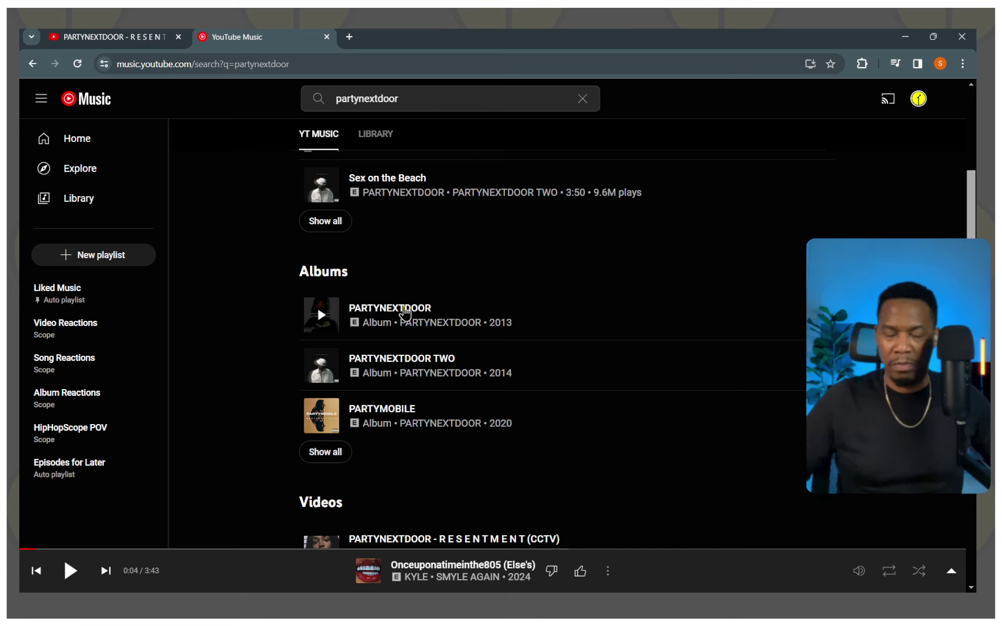
- Open the self-titled 2013 PARTYNEXTDOOR album from the Albums results
{"action": "left_click", "coordinate": [404, 310]}
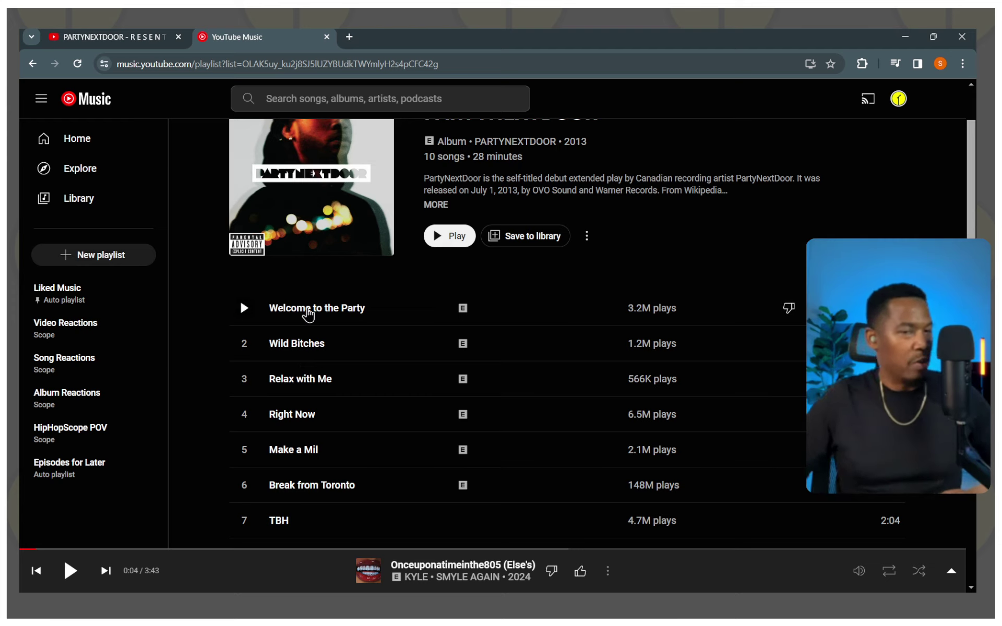
{"action": "scroll", "coordinate": [309, 313], "scroll_direction": "down", "scroll_amount": 2}
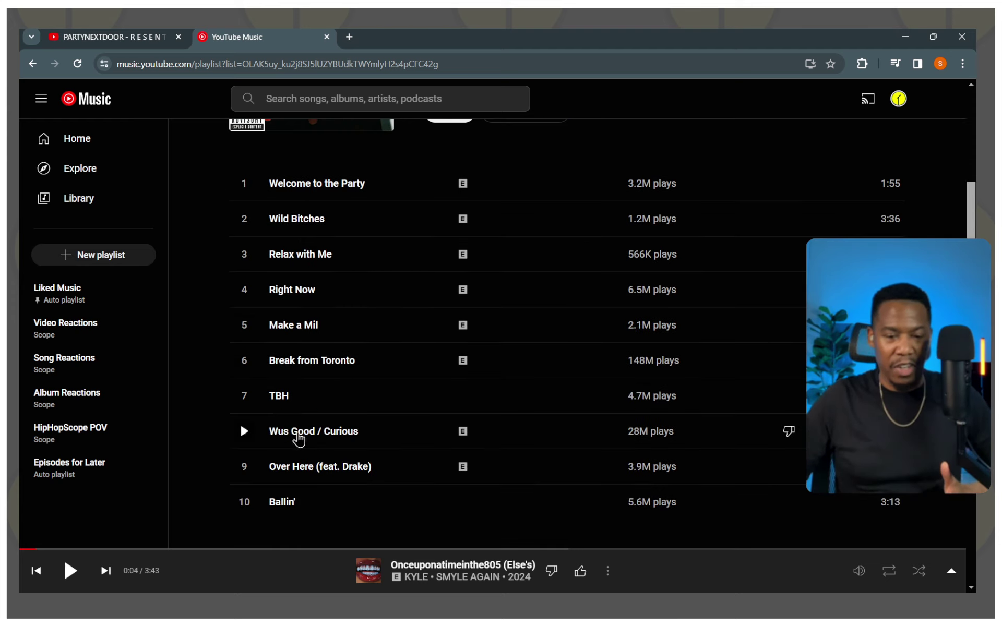
- Play track 8, Wus Good / Curious, and raise the volume
{"action": "left_click", "coordinate": [245, 431]}
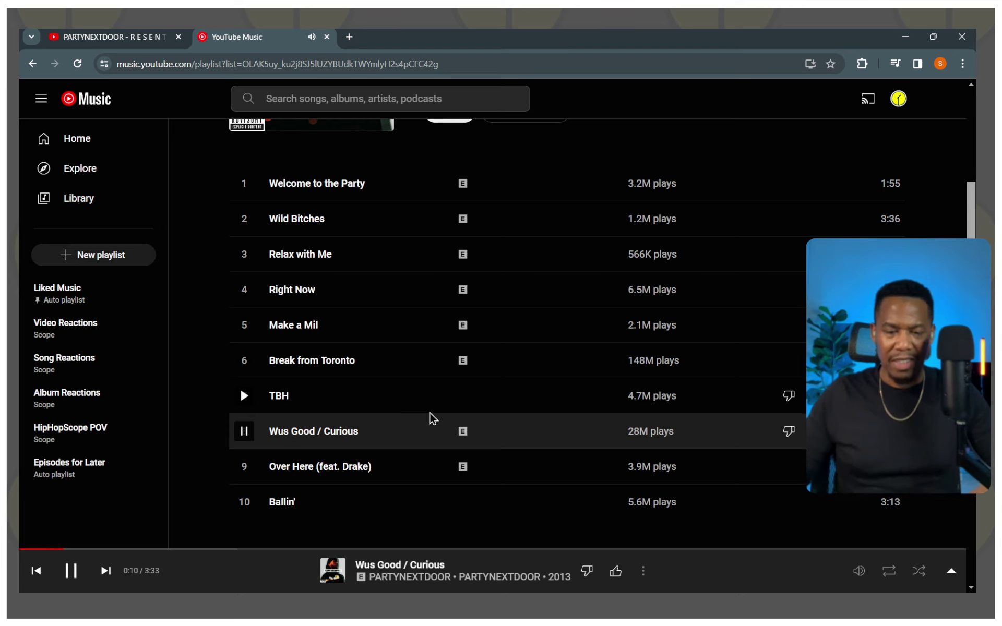
{"action": "mouse_move", "coordinate": [858, 570]}
{"action": "left_click_drag", "start_coordinate": [805, 572], "coordinate": [836, 574]}
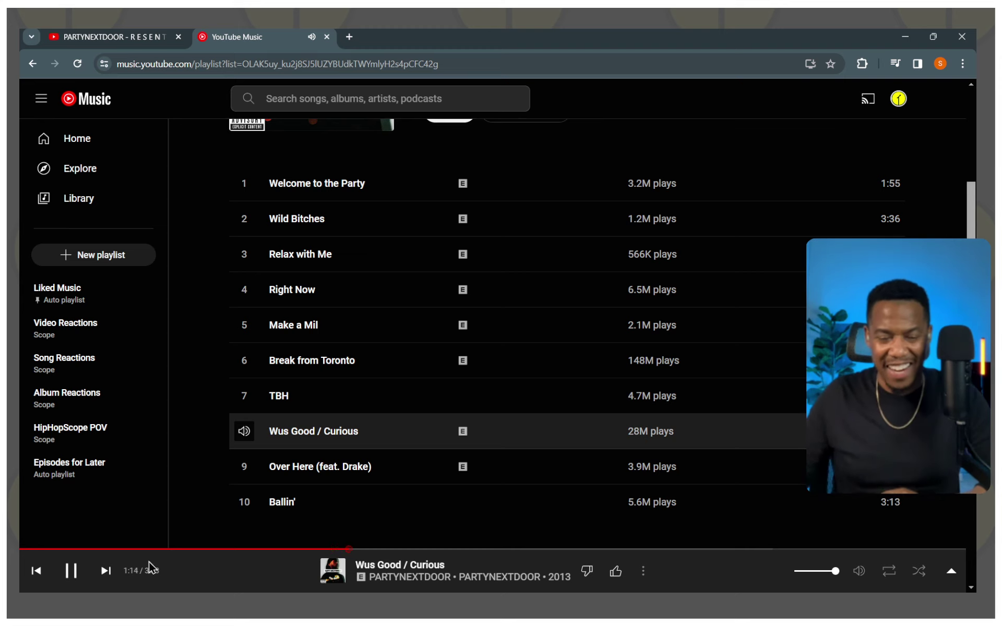
- Pause Wus Good / Curious at about 1:15
{"action": "left_click", "coordinate": [74, 577]}
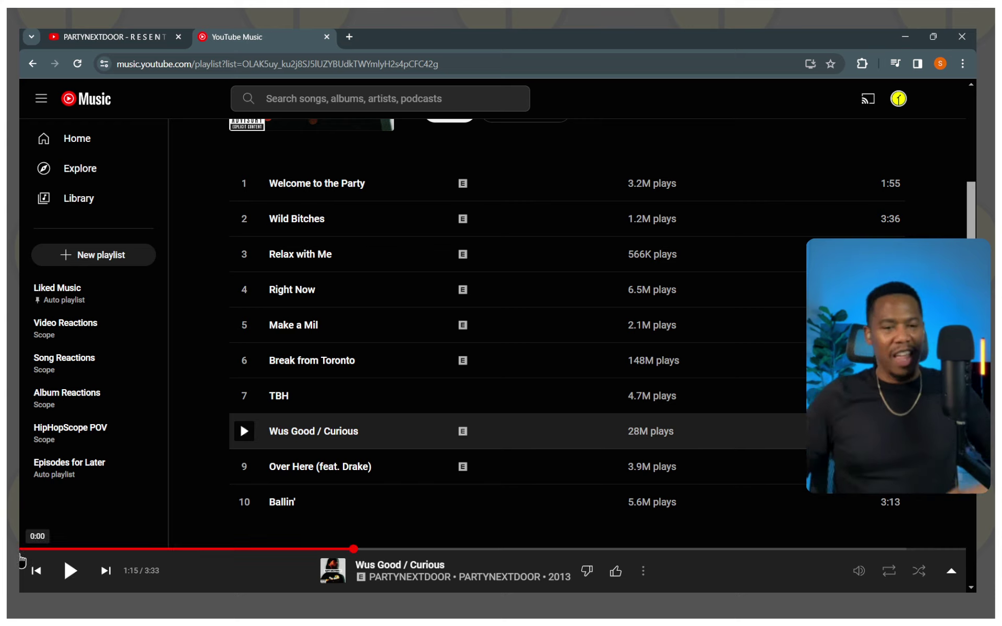
{"action": "scroll", "coordinate": [298, 220], "scroll_direction": "up", "scroll_amount": 3}
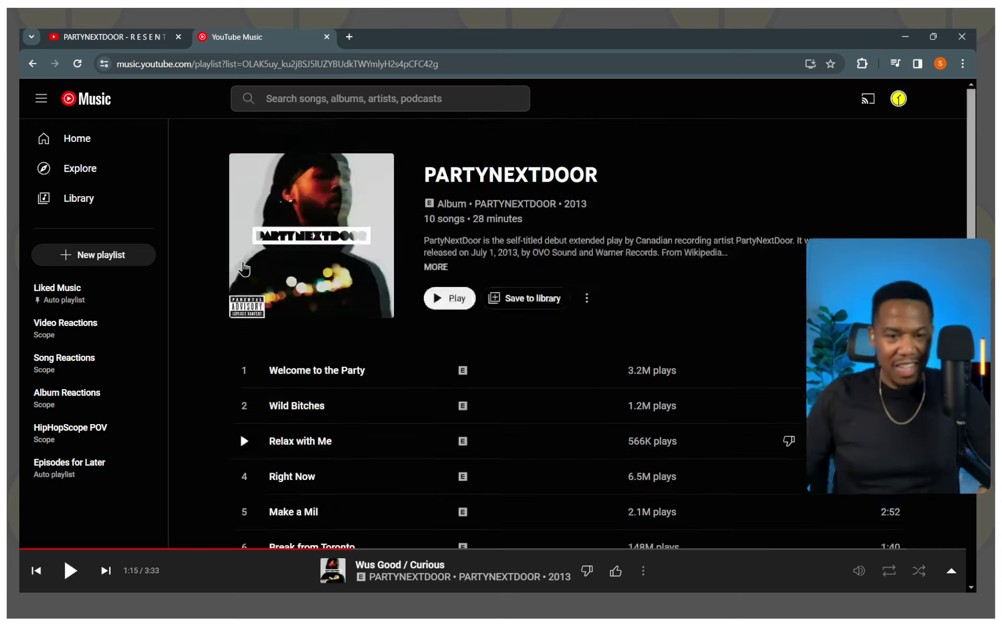
- Return to the partynextdoor results and open the 2014 album PARTYNEXTDOOR TWO
{"action": "left_click", "coordinate": [33, 65]}
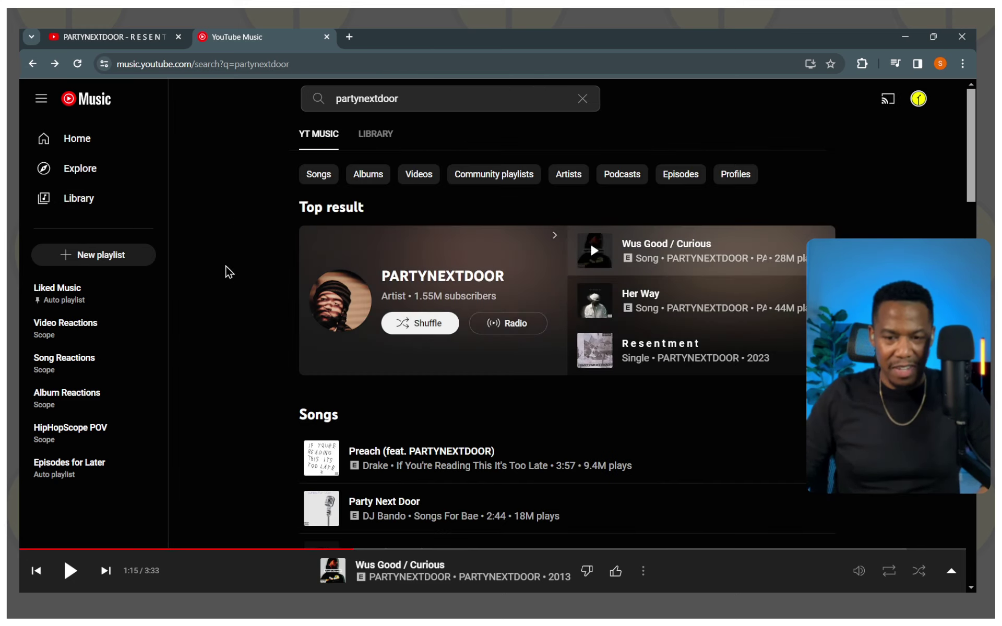
{"action": "scroll", "coordinate": [225, 272], "scroll_direction": "down", "scroll_amount": 4}
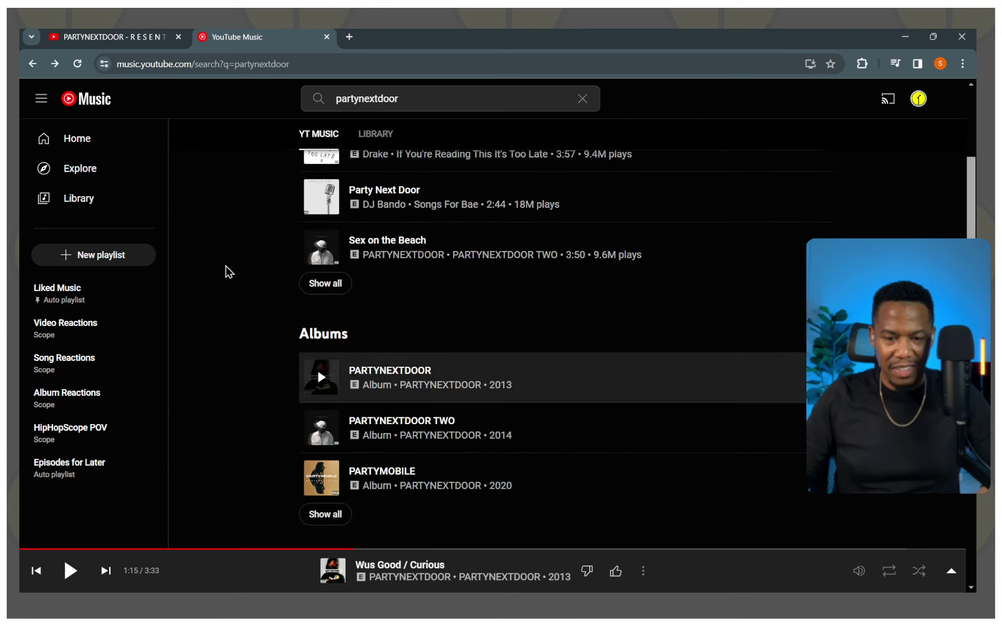
{"action": "scroll", "coordinate": [225, 272], "scroll_direction": "down", "scroll_amount": 1}
{"action": "mouse_move", "coordinate": [391, 365]}
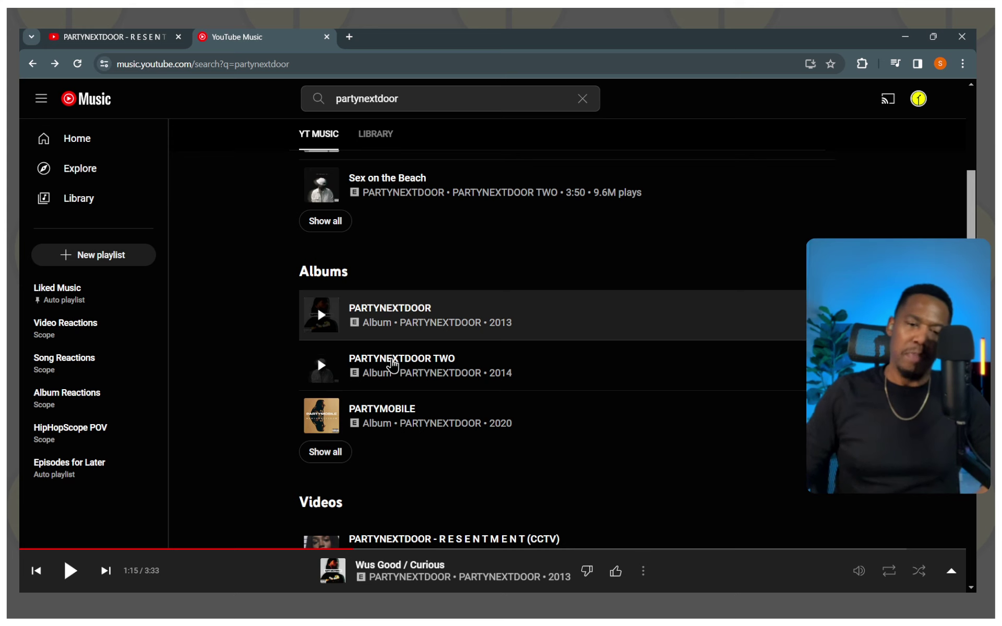
{"action": "left_click", "coordinate": [411, 366]}
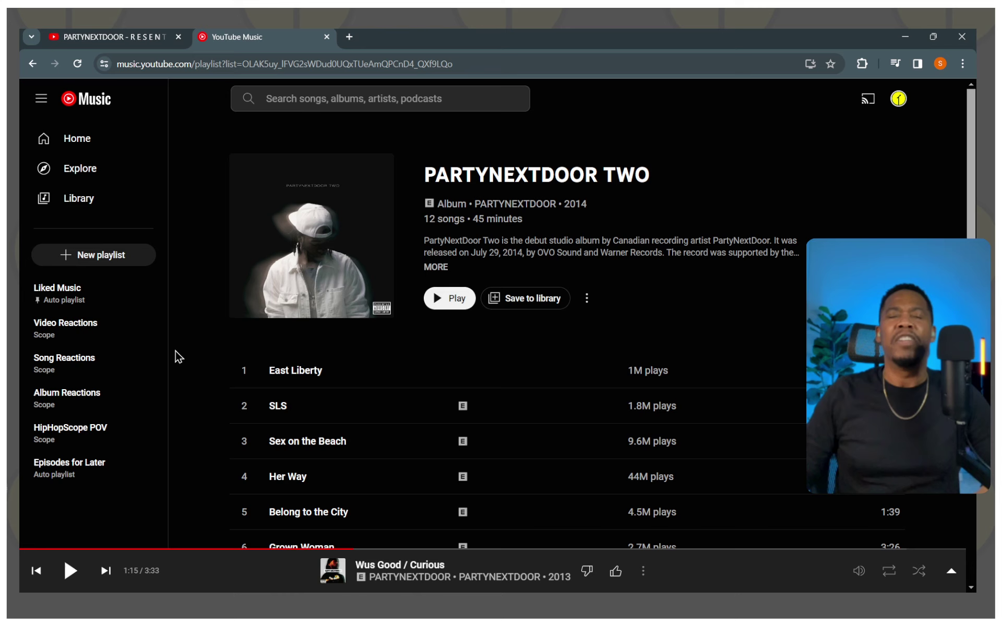
{"action": "scroll", "coordinate": [176, 357], "scroll_direction": "down", "scroll_amount": 2}
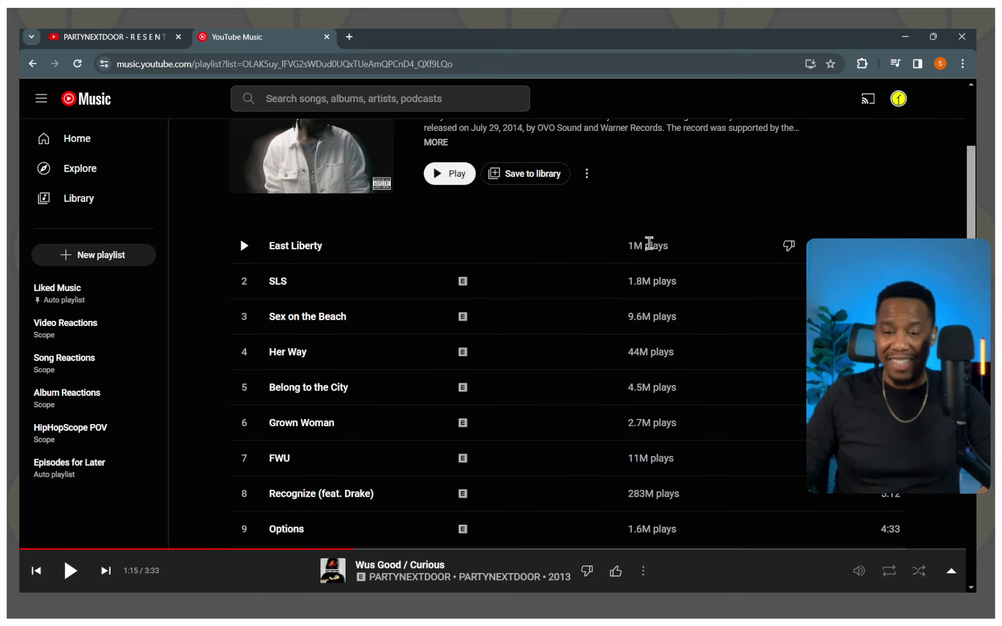
{"action": "scroll", "coordinate": [643, 423], "scroll_direction": "down", "scroll_amount": 1}
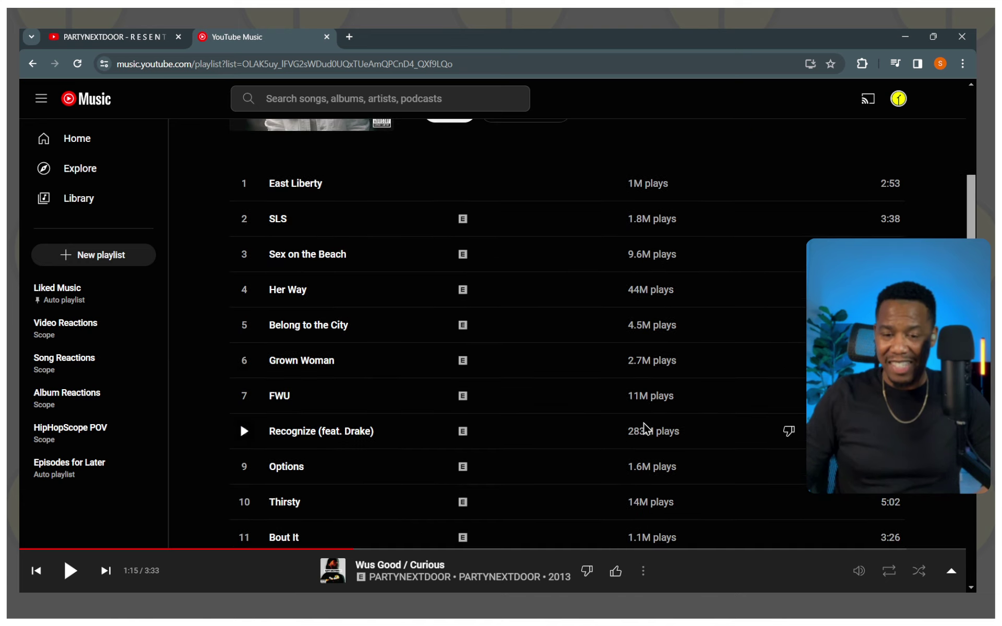
{"action": "scroll", "coordinate": [643, 425], "scroll_direction": "up", "scroll_amount": 1}
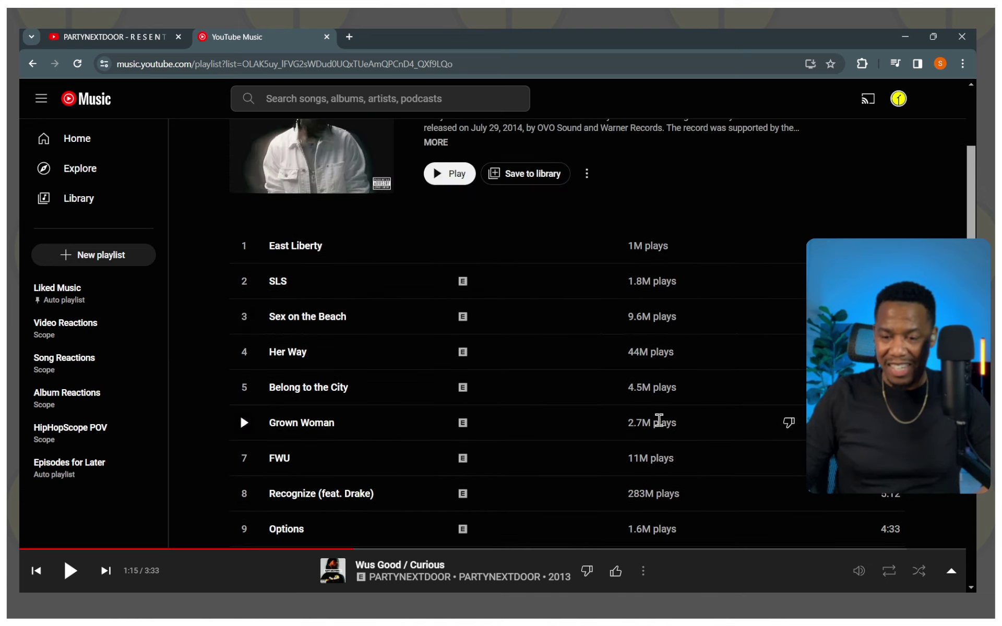
{"action": "scroll", "coordinate": [660, 421], "scroll_direction": "down", "scroll_amount": 1}
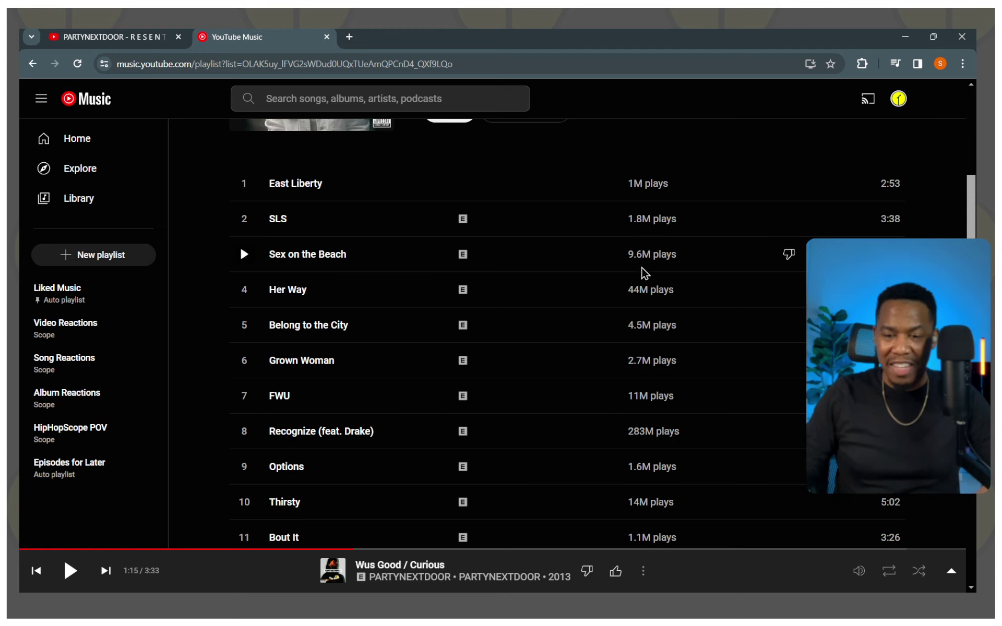
{"action": "scroll", "coordinate": [651, 396], "scroll_direction": "down", "scroll_amount": 1}
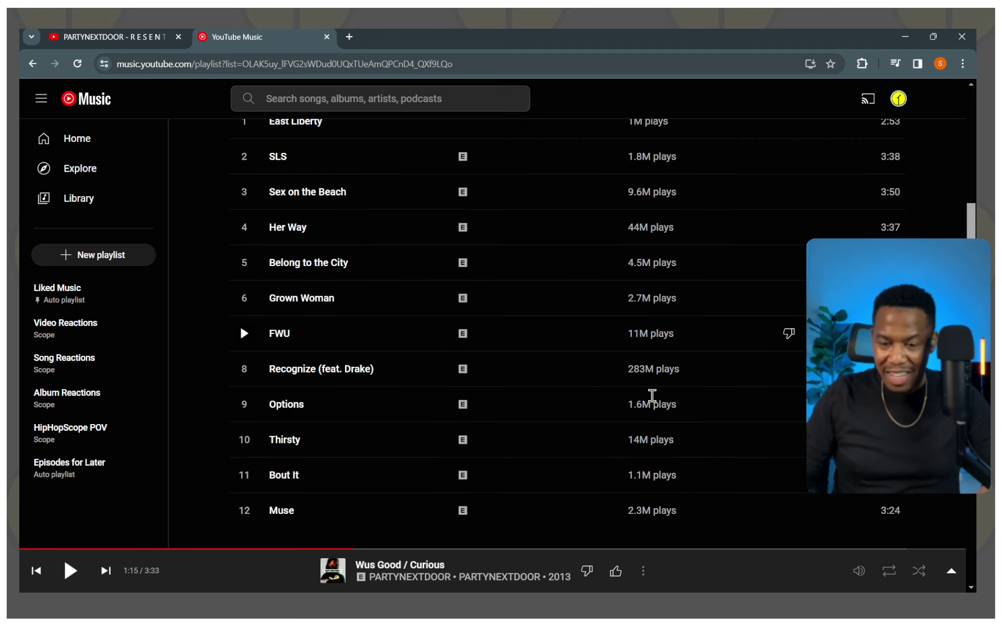
{"action": "scroll", "coordinate": [470, 417], "scroll_direction": "up", "scroll_amount": 3}
- Play SLS from about 0:15 and pause it at 1:00
{"action": "left_click", "coordinate": [245, 405]}
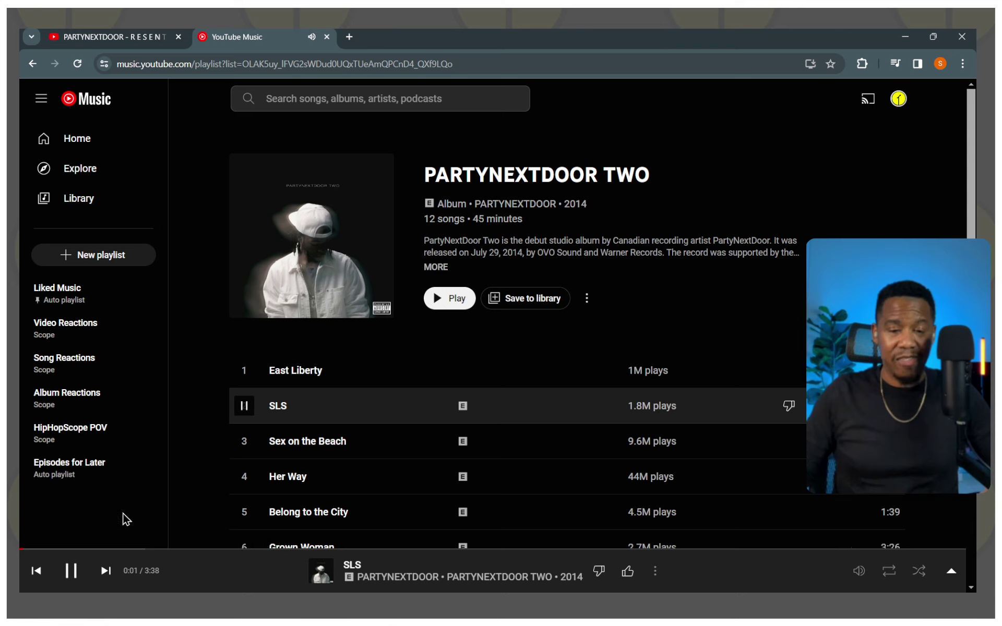
{"action": "left_click", "coordinate": [97, 549]}
{"action": "left_click_drag", "start_coordinate": [97, 548], "coordinate": [77, 549]}
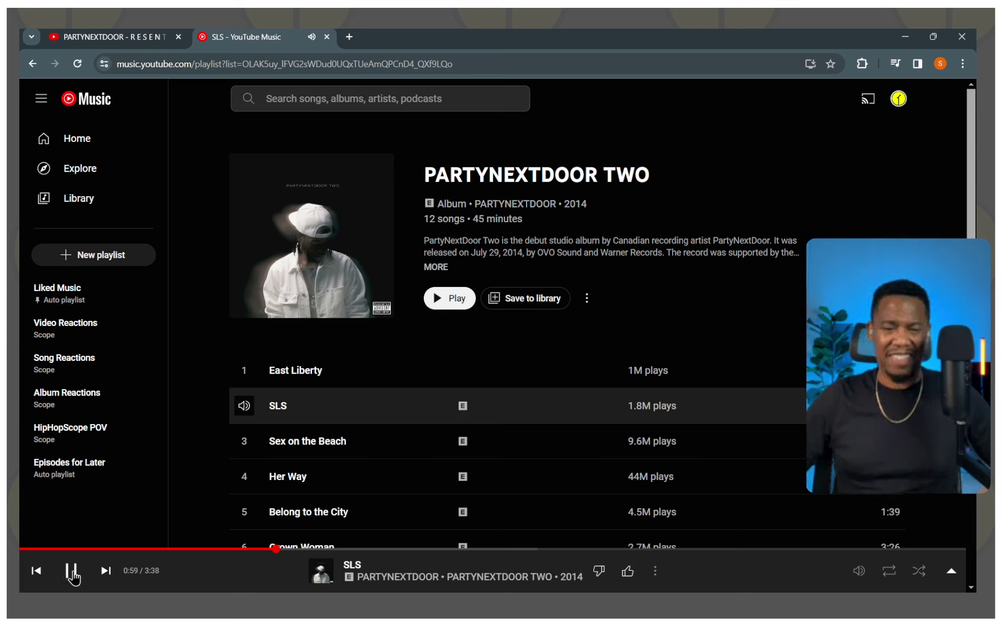
{"action": "left_click", "coordinate": [70, 571]}
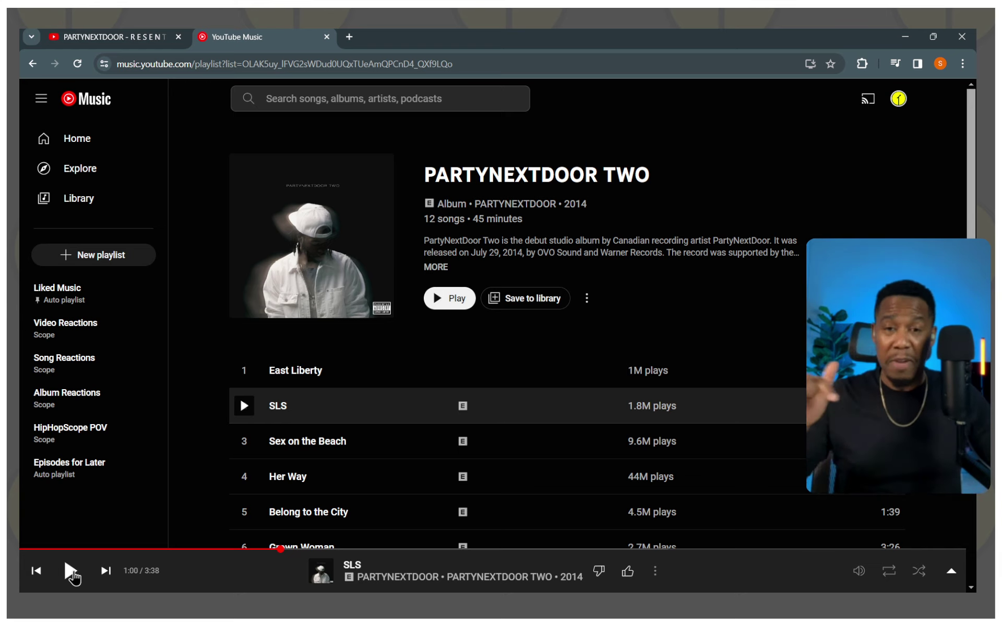
{"action": "scroll", "coordinate": [217, 372], "scroll_direction": "down", "scroll_amount": 2}
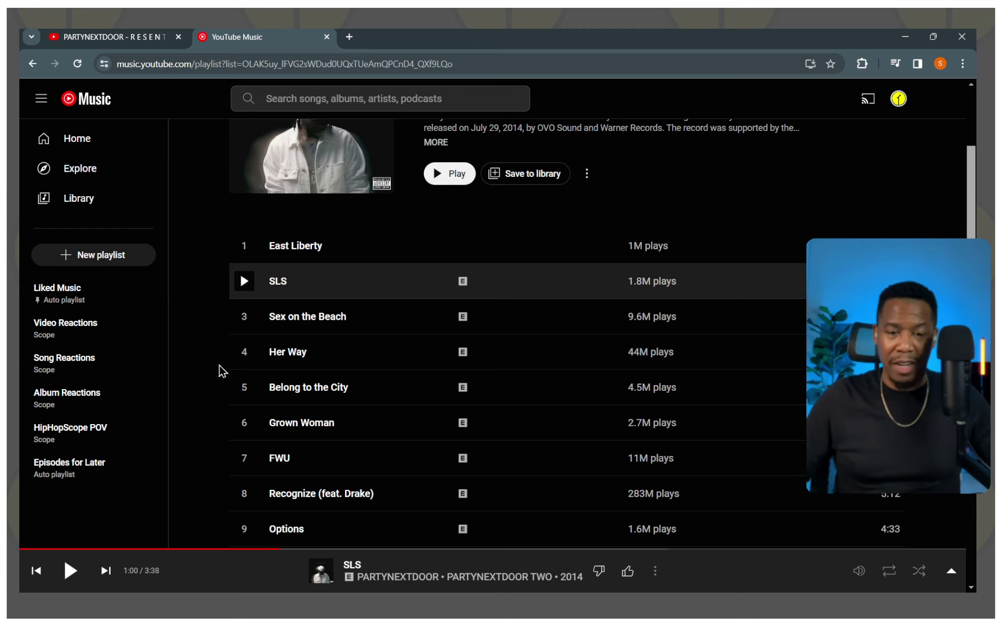
{"action": "scroll", "coordinate": [223, 371], "scroll_direction": "down", "scroll_amount": 1}
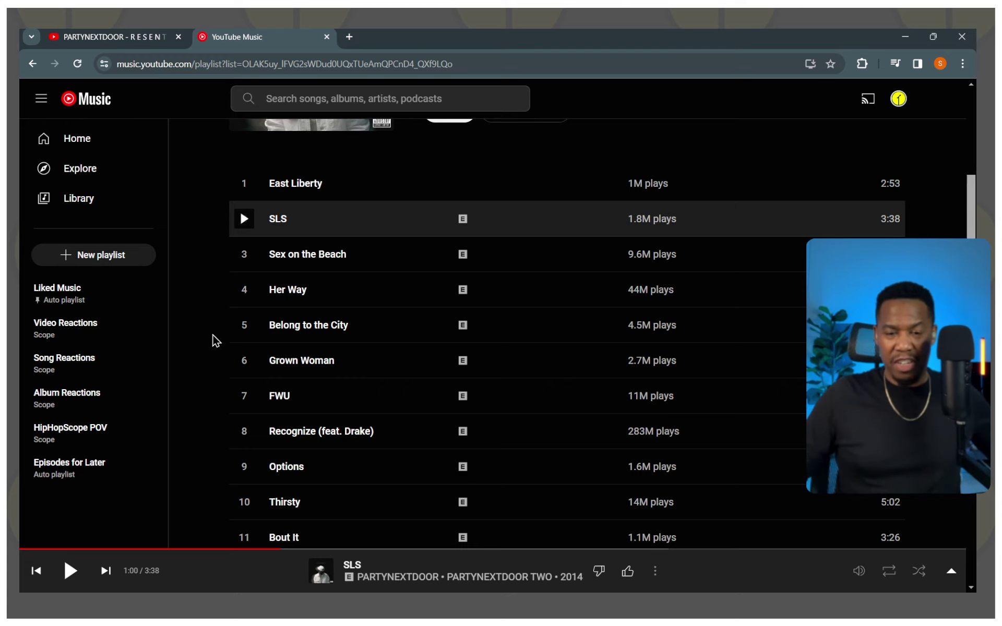
{"action": "scroll", "coordinate": [216, 340], "scroll_direction": "up", "scroll_amount": 3}
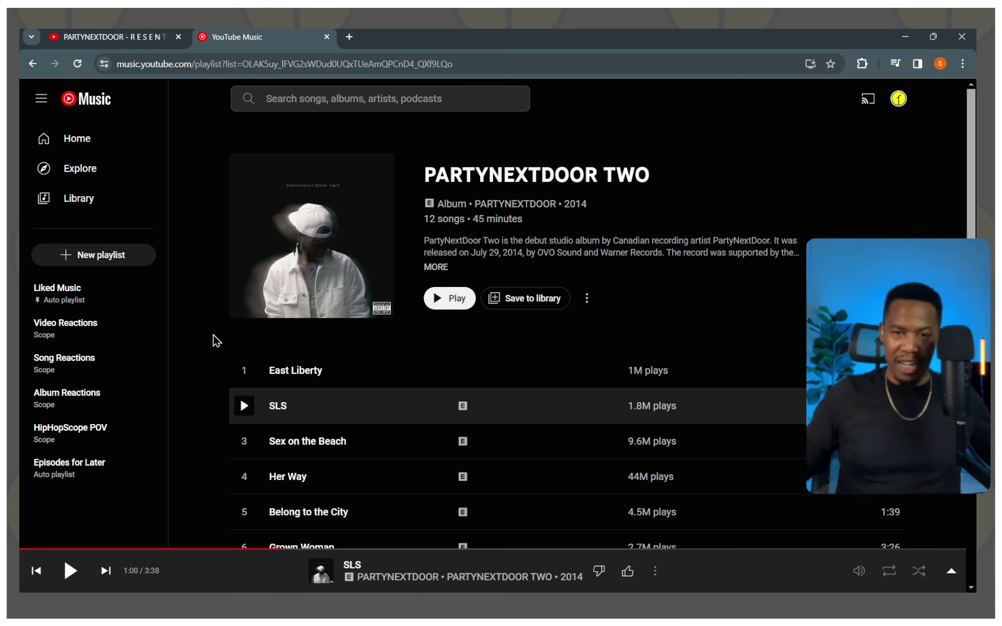
{"action": "scroll", "coordinate": [213, 341], "scroll_direction": "down", "scroll_amount": 2}
{"action": "scroll", "coordinate": [212, 340], "scroll_direction": "down", "scroll_amount": 1}
{"action": "scroll", "coordinate": [212, 341], "scroll_direction": "down", "scroll_amount": 2}
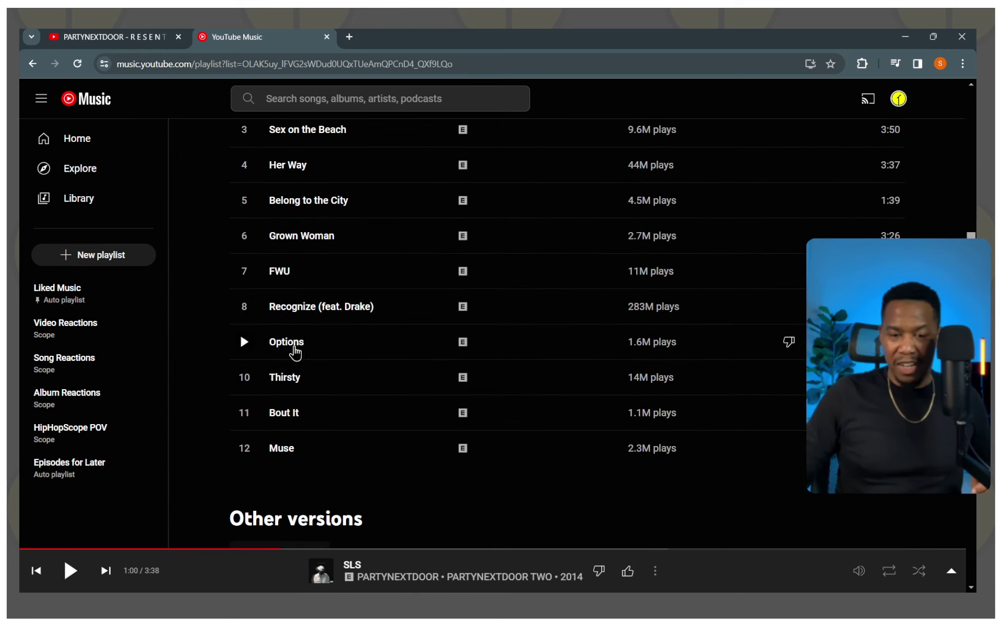
- Play Recognize (feat. Drake) from around 3:36 with the volume slightly lowered
{"action": "left_click", "coordinate": [241, 301]}
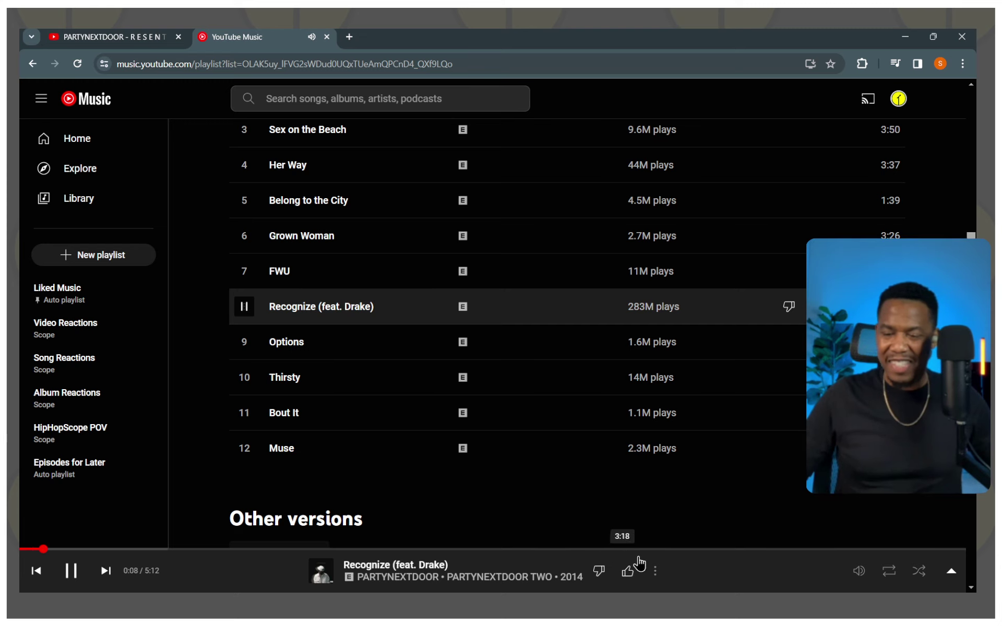
{"action": "left_click", "coordinate": [678, 550]}
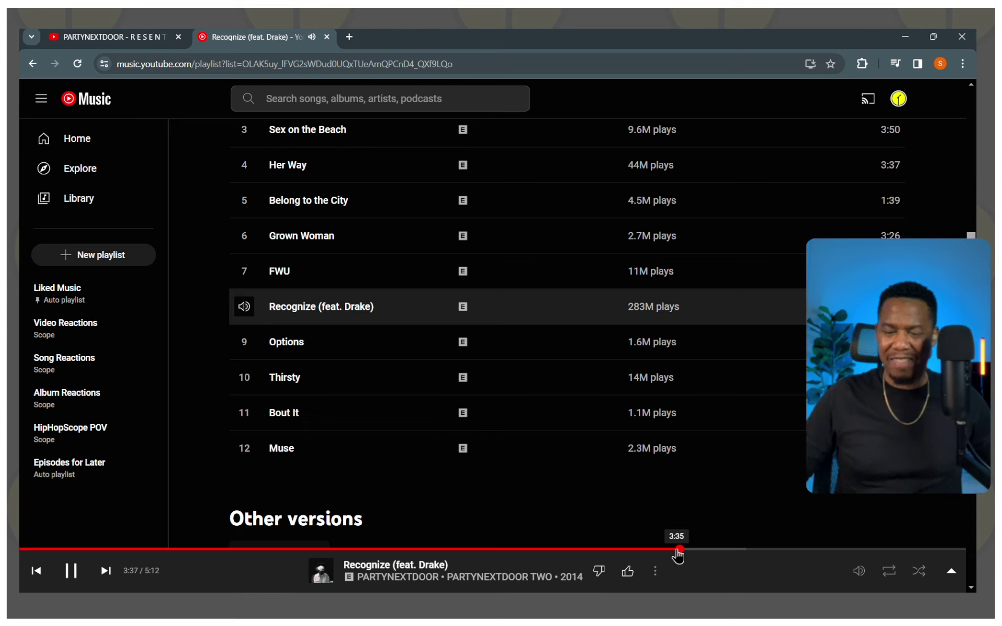
{"action": "mouse_move", "coordinate": [859, 570]}
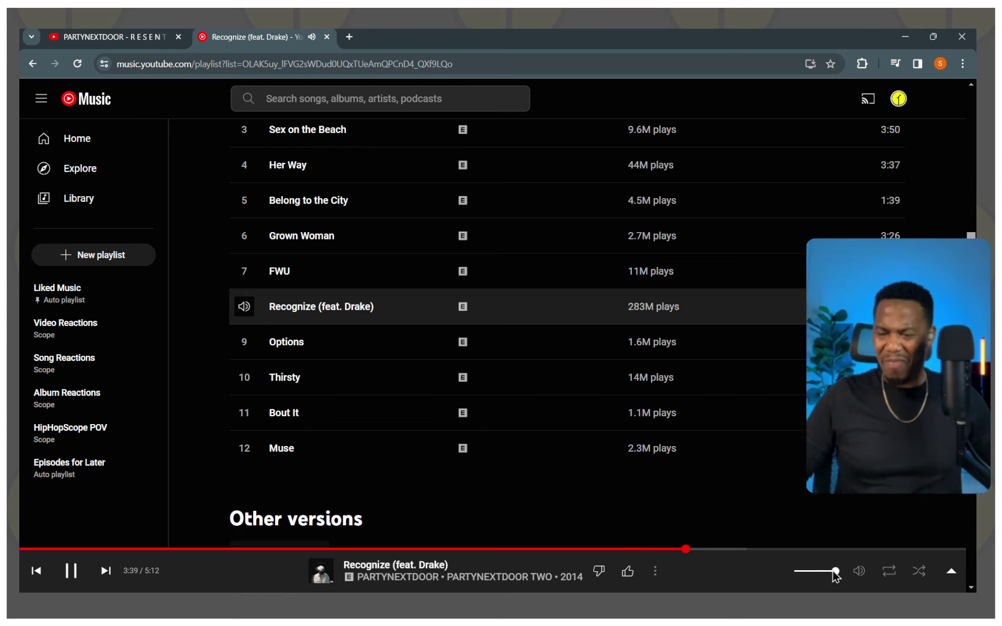
{"action": "left_click_drag", "start_coordinate": [834, 572], "coordinate": [824, 574]}
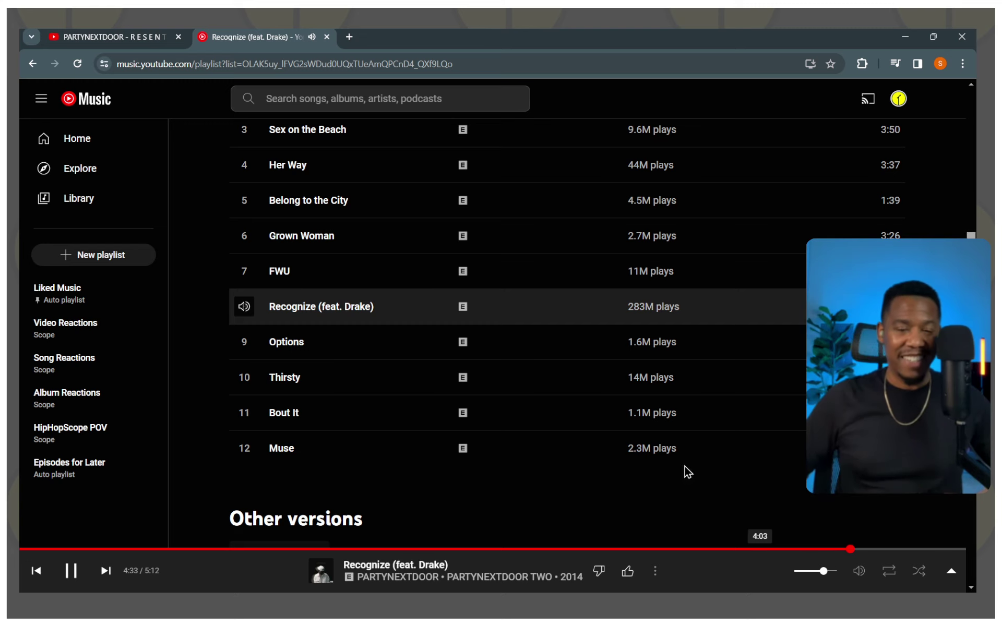
{"action": "left_click", "coordinate": [244, 342]}
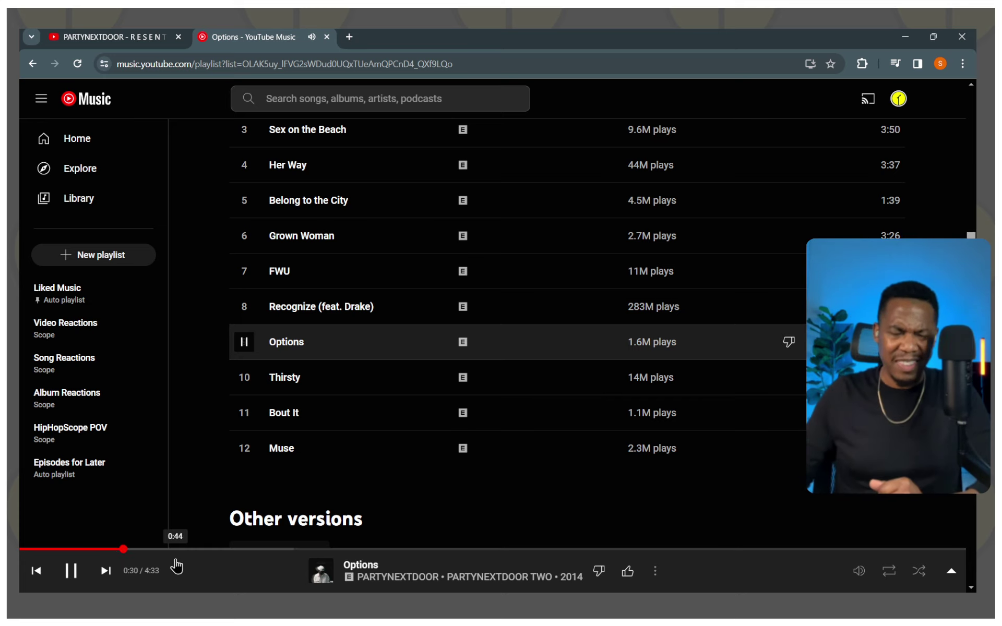
- In a new tab, search Google for the 'partynextdoor kehlani' suggestion
{"action": "left_click", "coordinate": [350, 38]}
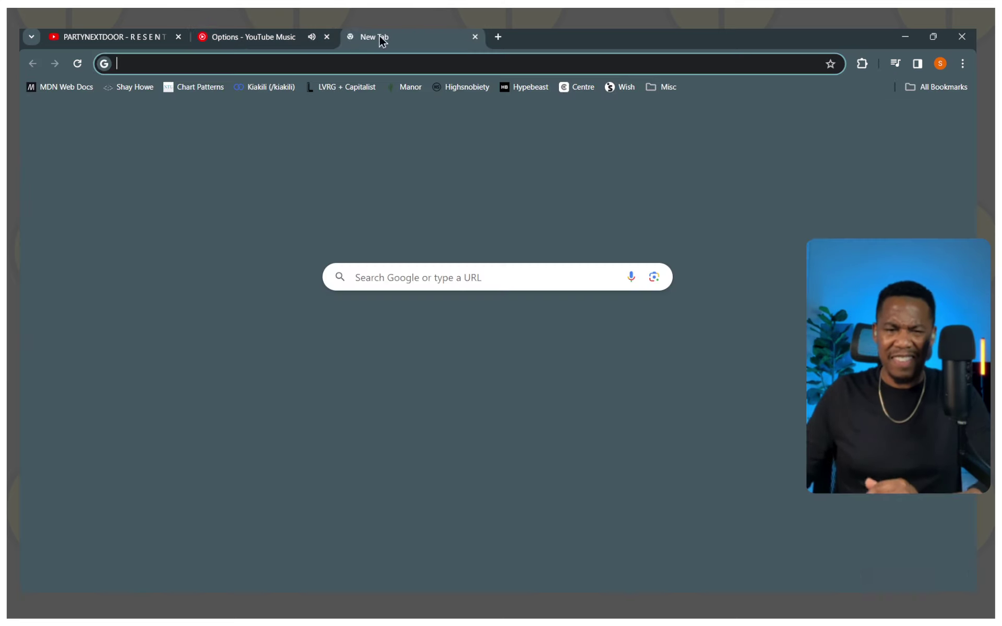
{"action": "type", "text": "partynex"}
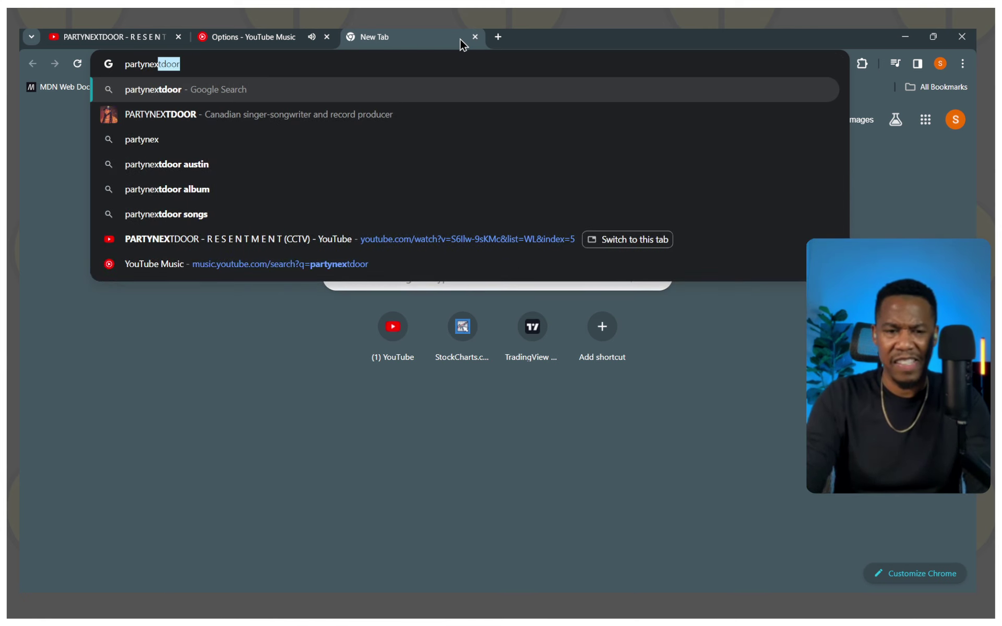
{"action": "type", "text": "tdoor "}
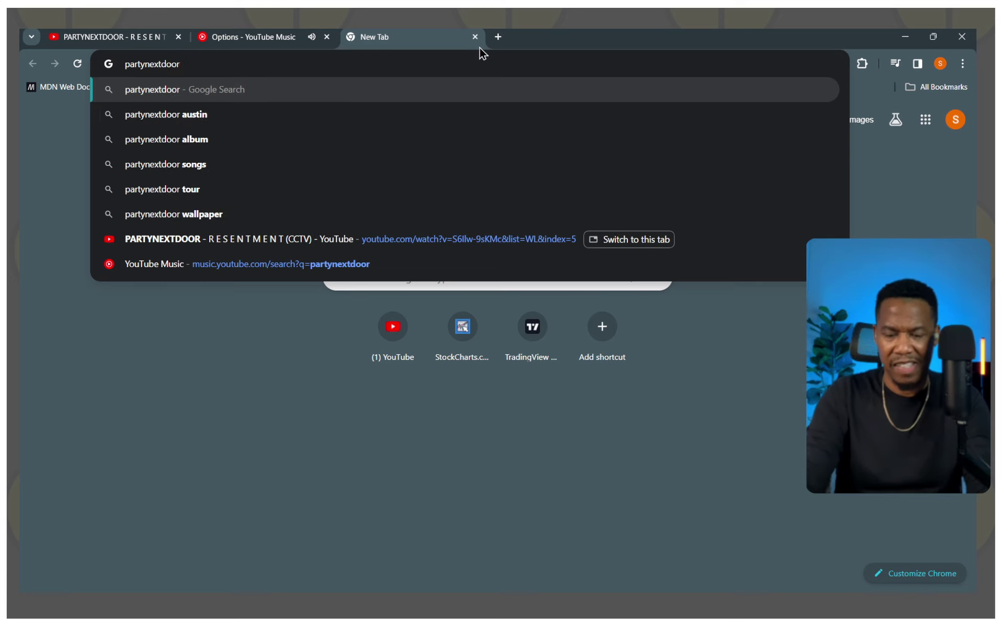
{"action": "type", "text": "kh"}
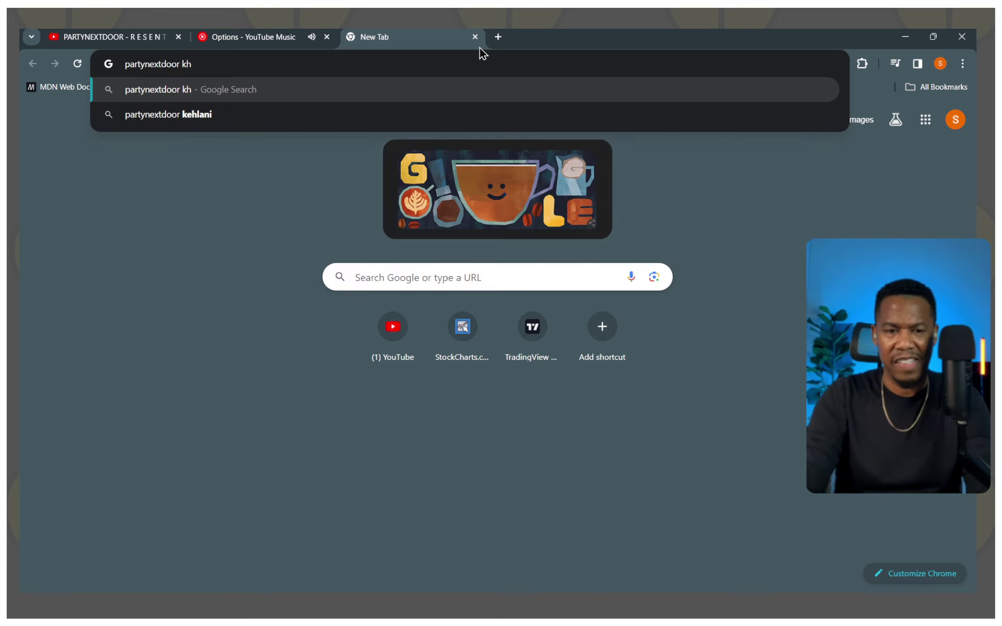
{"action": "key", "text": "Down"}
{"action": "key", "text": "Return"}
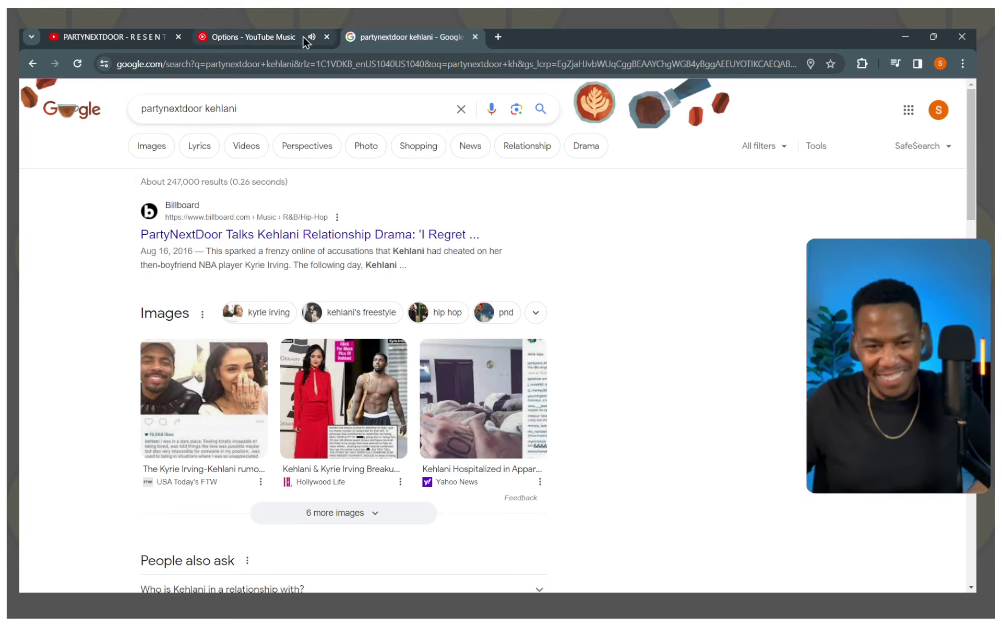
- Pause Options at 1:36, then return to the Google results tab
{"action": "left_click", "coordinate": [274, 37]}
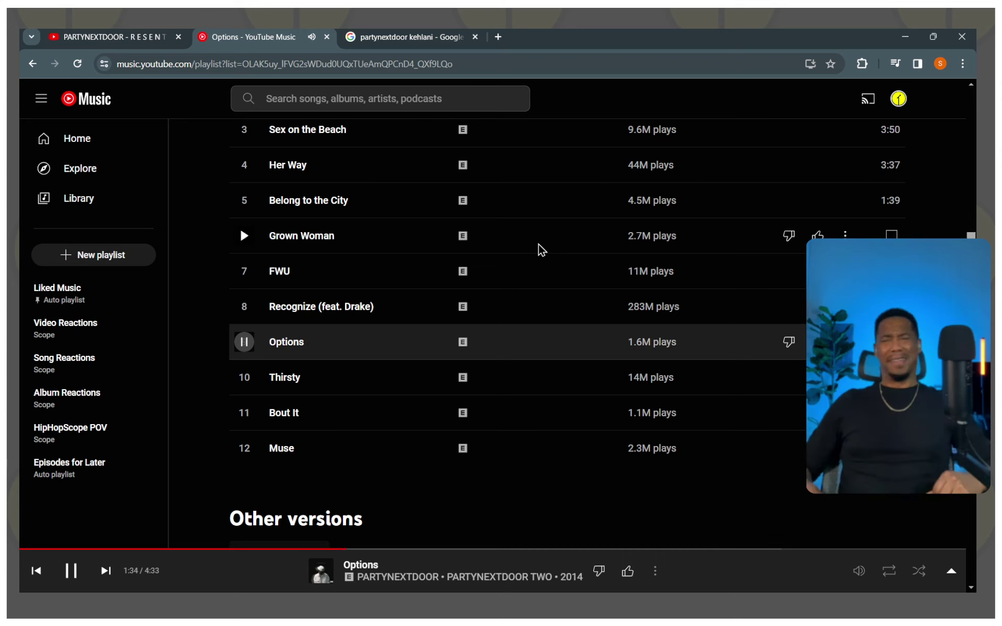
{"action": "left_click", "coordinate": [71, 572]}
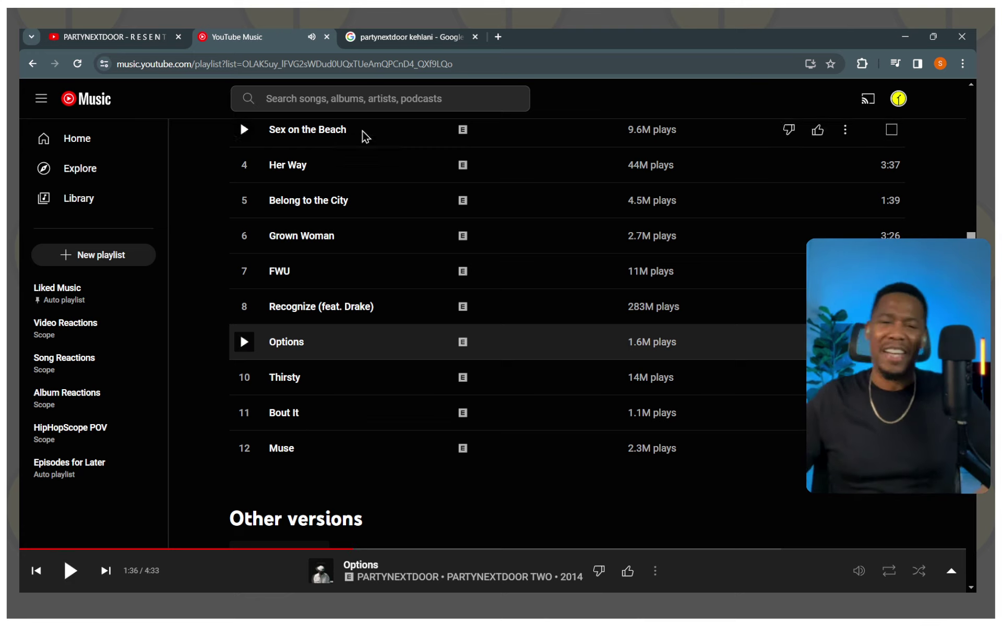
{"action": "left_click", "coordinate": [412, 38]}
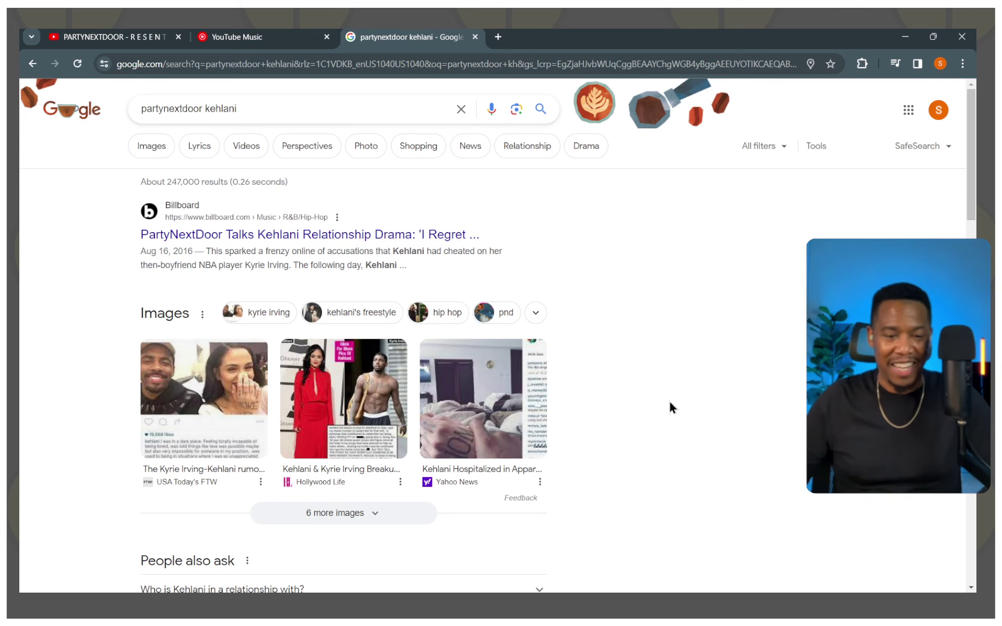
{"action": "scroll", "coordinate": [671, 409], "scroll_direction": "down", "scroll_amount": 1}
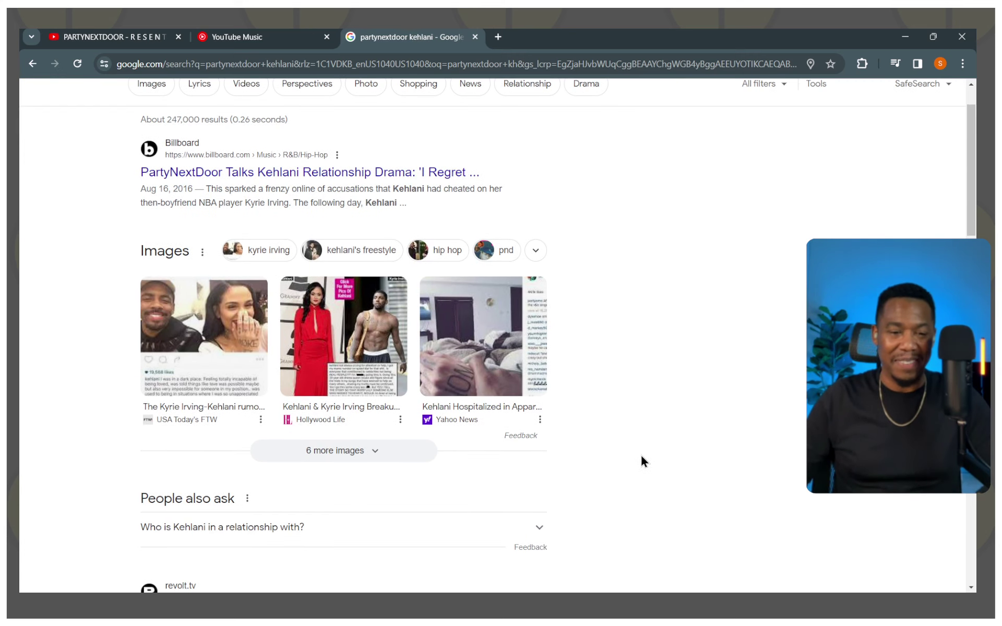
- Preview the first image result, then the third one, from Yahoo News
{"action": "left_click", "coordinate": [218, 335]}
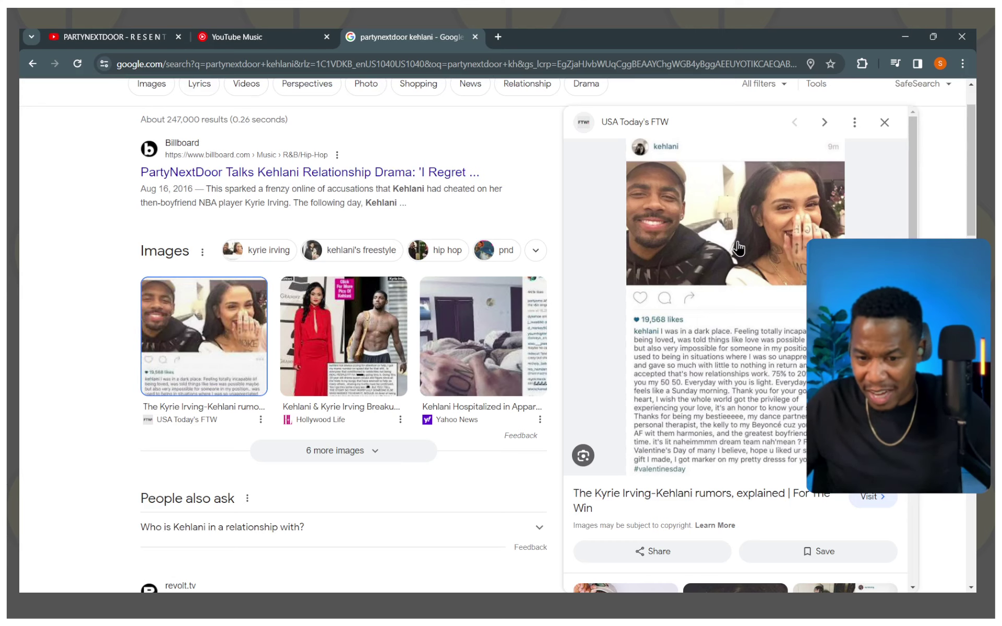
{"action": "left_click", "coordinate": [475, 334]}
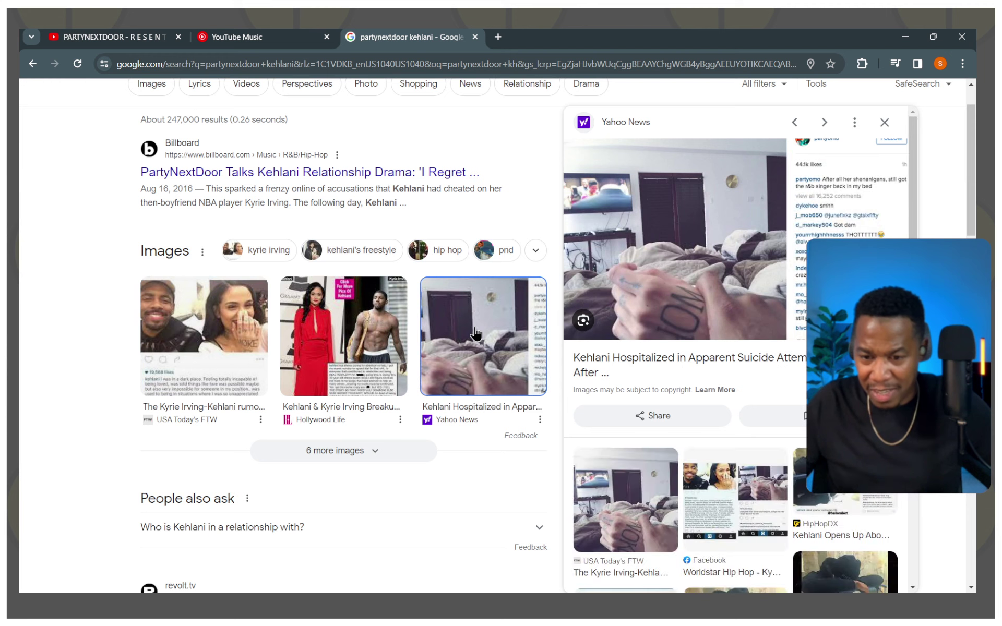
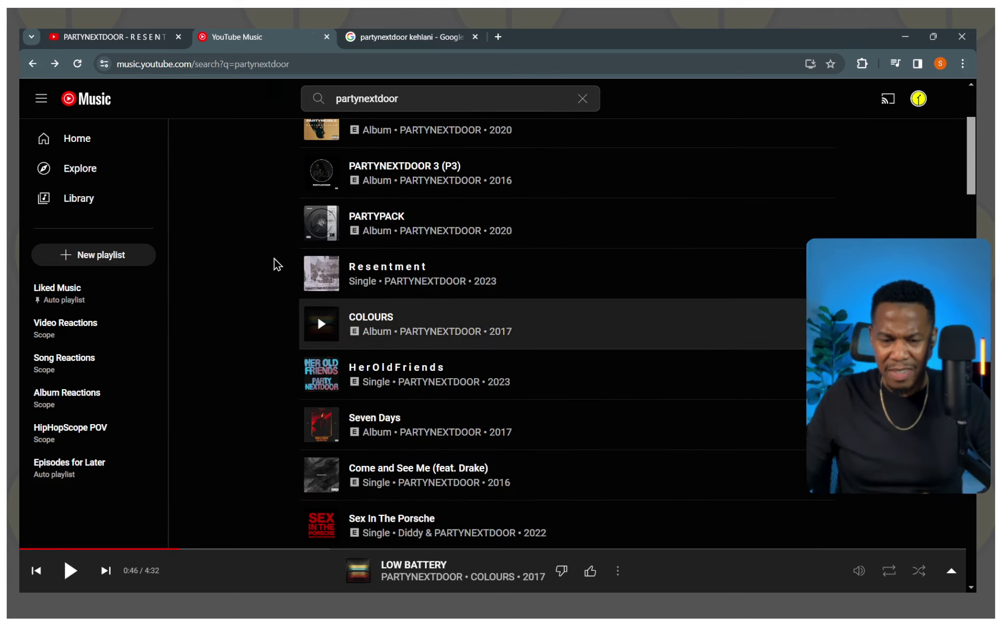
{"action": "scroll", "coordinate": [274, 265], "scroll_direction": "down", "scroll_amount": 1}
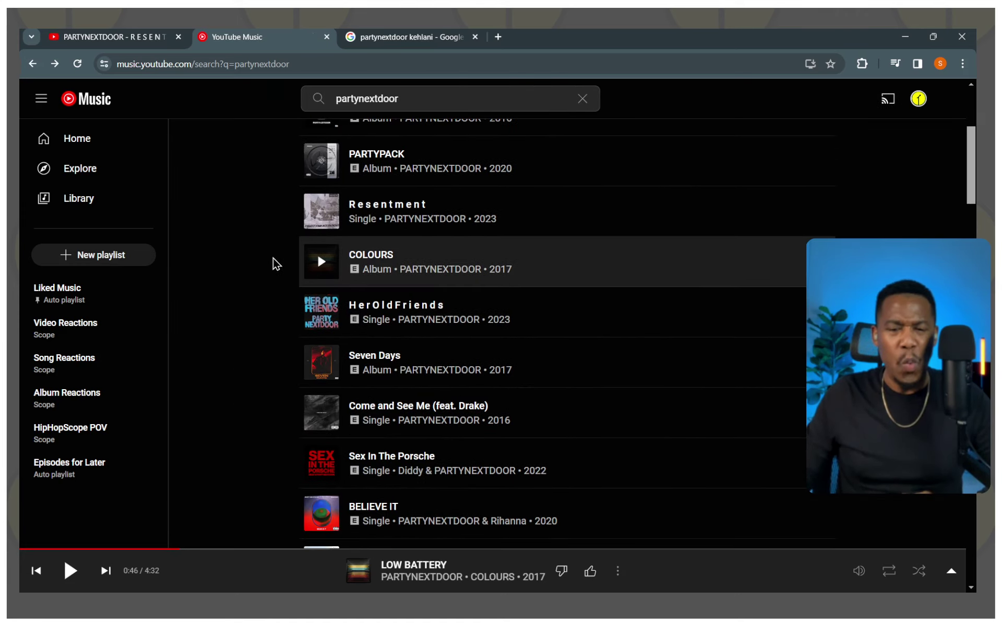
{"action": "mouse_move", "coordinate": [436, 475]}
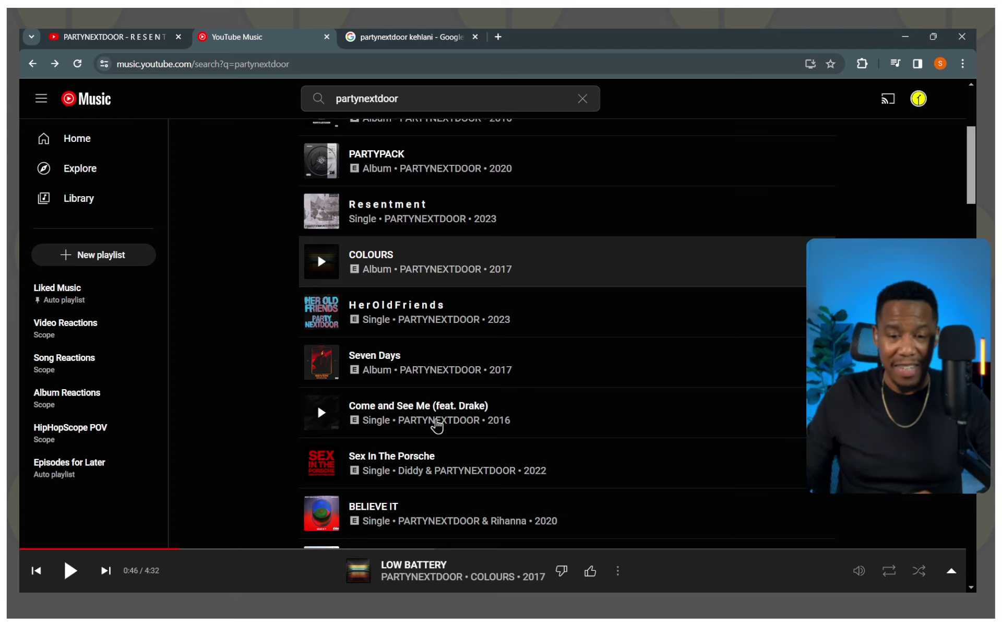
{"action": "scroll", "coordinate": [405, 413], "scroll_direction": "up", "scroll_amount": 3}
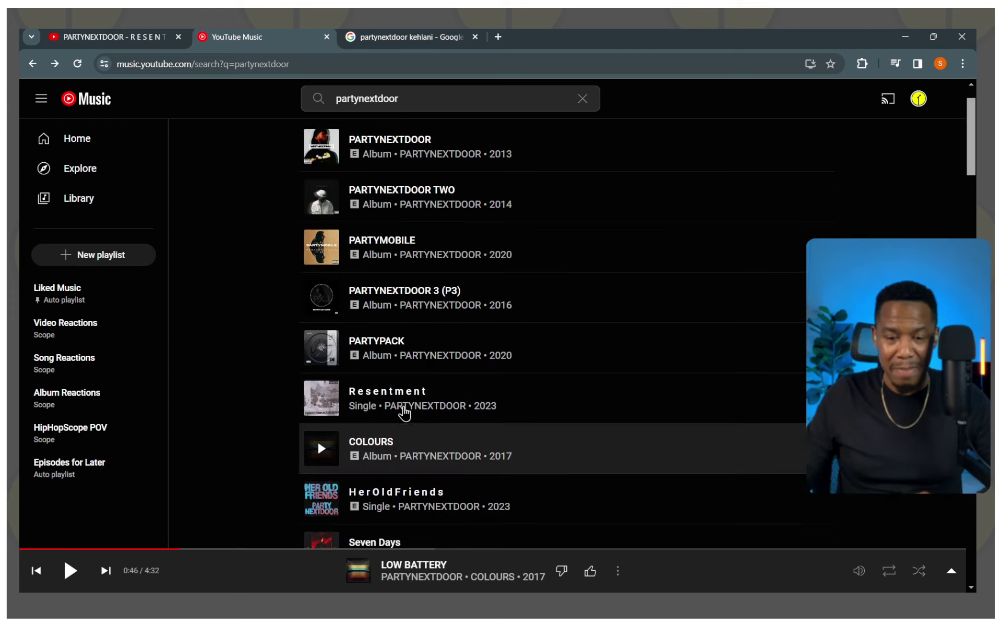
{"action": "scroll", "coordinate": [404, 410], "scroll_direction": "up", "scroll_amount": 1}
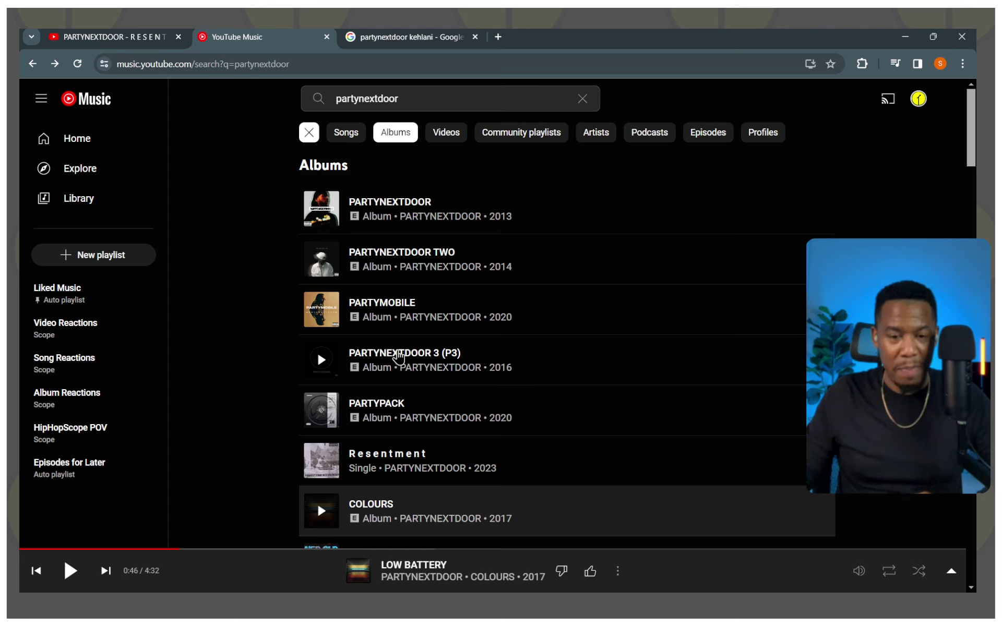
- Open the PARTYNEXTDOOR 3 (P3) album page from the search results
{"action": "left_click", "coordinate": [397, 358]}
{"action": "scroll", "coordinate": [396, 359], "scroll_direction": "down", "scroll_amount": 3}
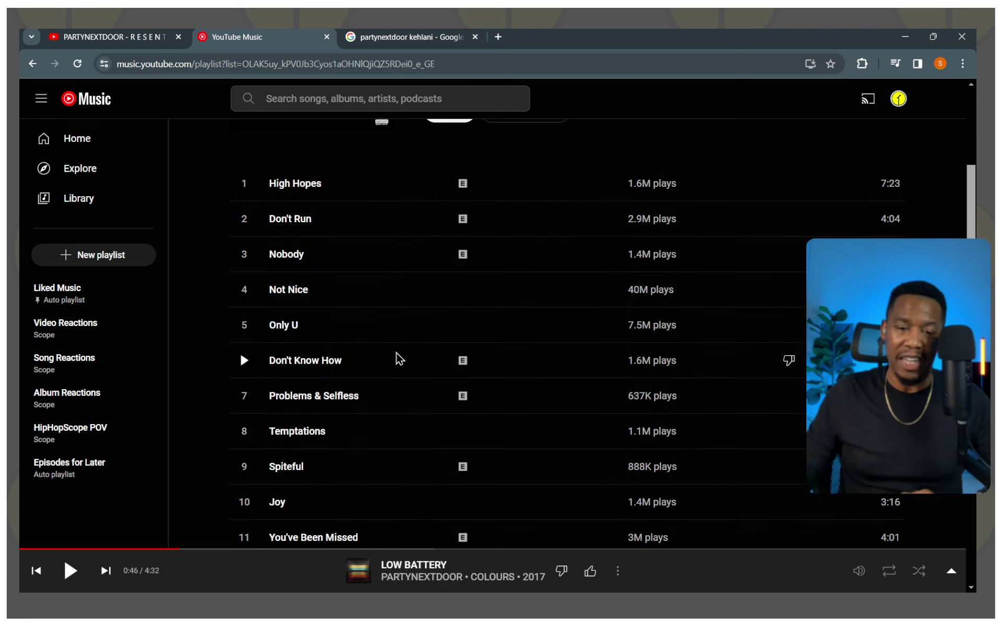
{"action": "scroll", "coordinate": [396, 358], "scroll_direction": "down", "scroll_amount": 1}
{"action": "scroll", "coordinate": [396, 359], "scroll_direction": "down", "scroll_amount": 1}
{"action": "scroll", "coordinate": [396, 359], "scroll_direction": "down", "scroll_amount": 2}
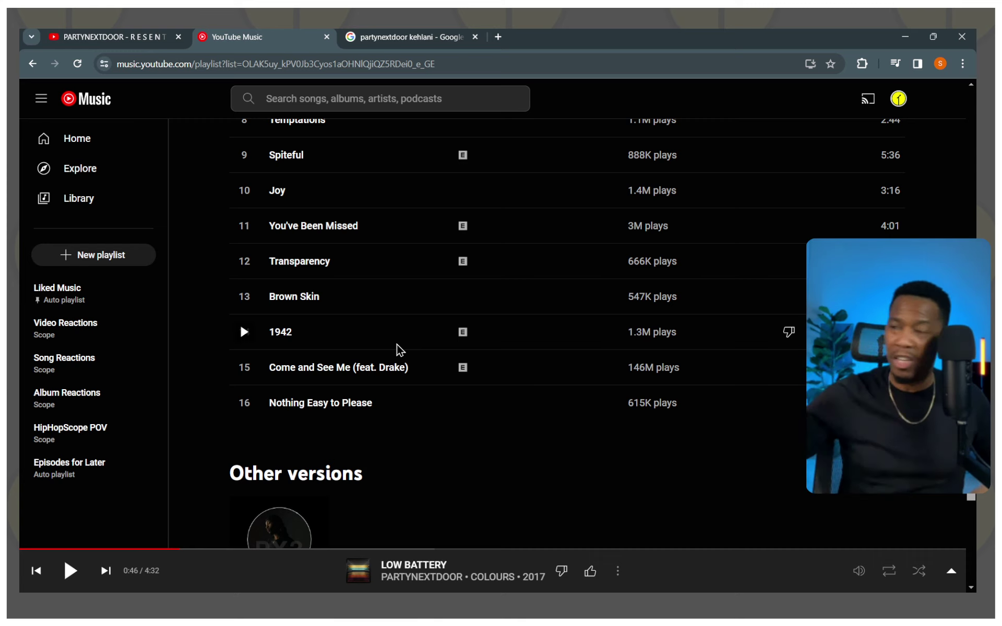
- Play track 15, 'Come and See Me (feat. Drake)', from the P3 album
{"action": "left_click", "coordinate": [241, 368]}
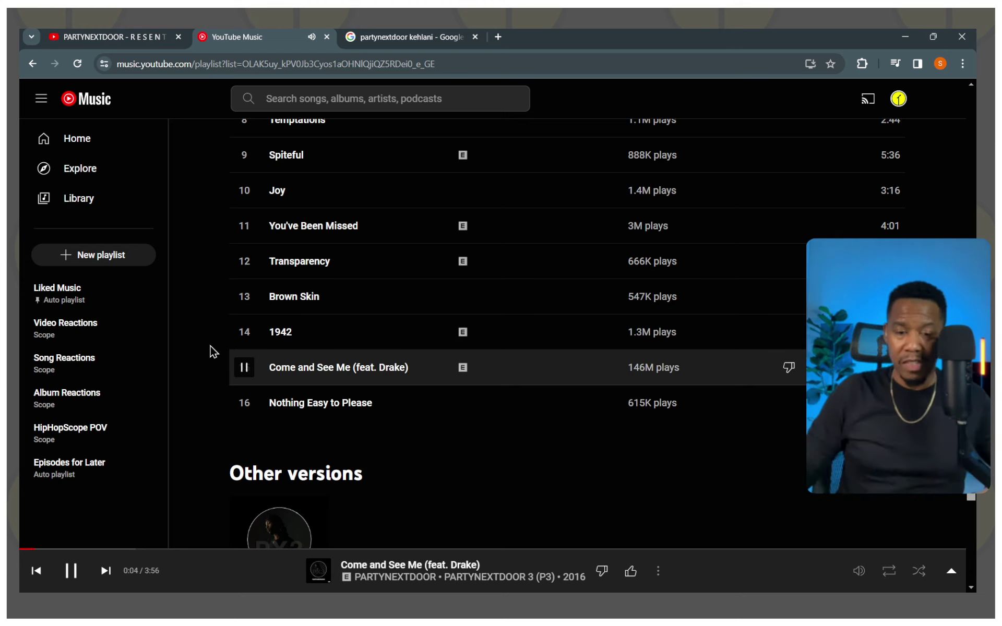
{"action": "scroll", "coordinate": [210, 351], "scroll_direction": "down", "scroll_amount": 2}
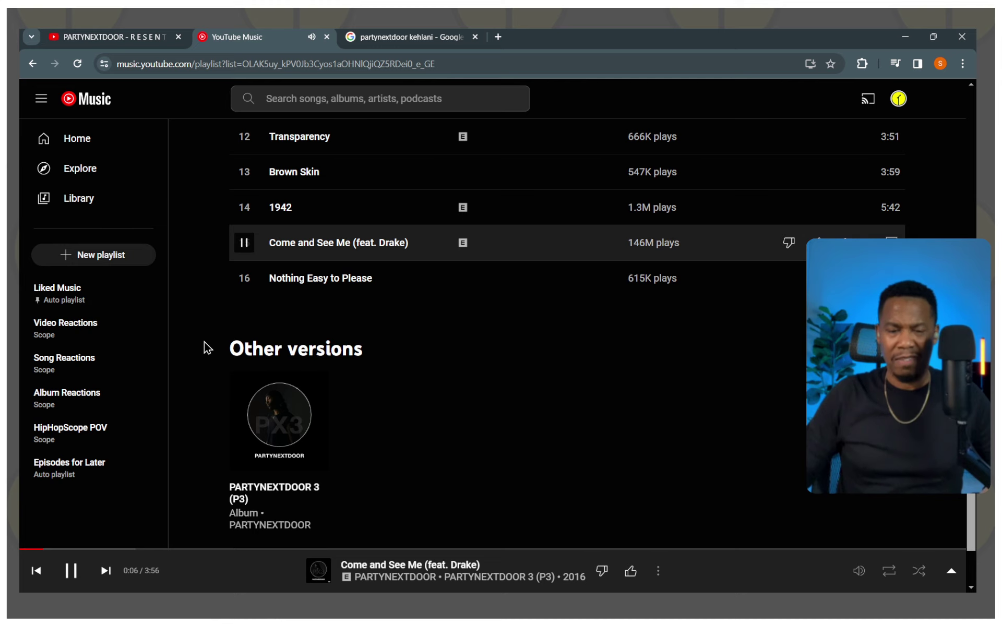
{"action": "scroll", "coordinate": [206, 348], "scroll_direction": "up", "scroll_amount": 2}
{"action": "scroll", "coordinate": [206, 349], "scroll_direction": "up", "scroll_amount": 1}
{"action": "scroll", "coordinate": [206, 349], "scroll_direction": "up", "scroll_amount": 2}
{"action": "scroll", "coordinate": [207, 349], "scroll_direction": "down", "scroll_amount": 1}
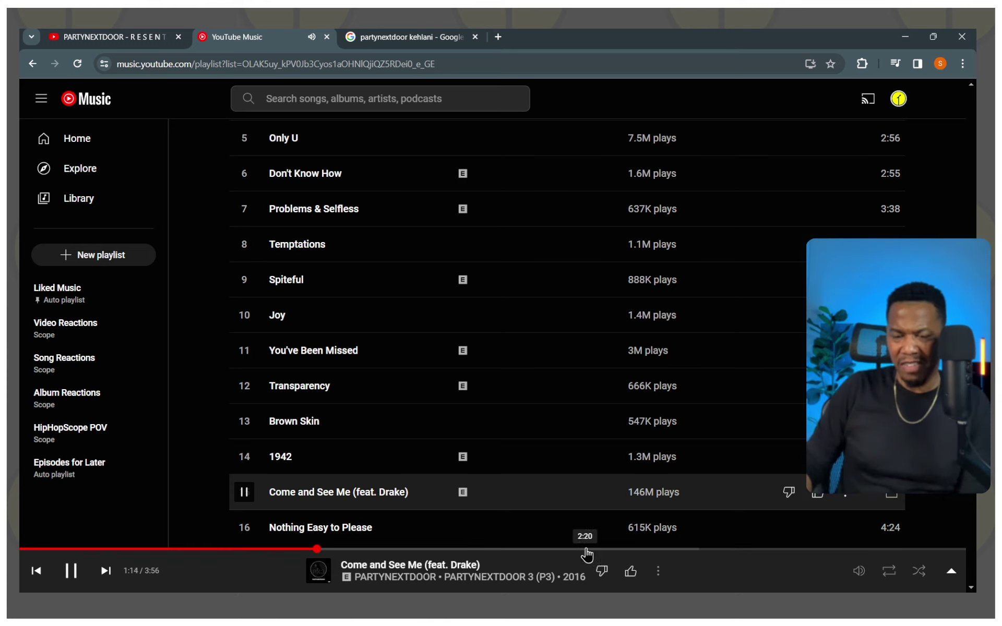
- Seek 'Come and See Me' forward to about 2:24 on the progress bar
{"action": "left_click", "coordinate": [603, 549]}
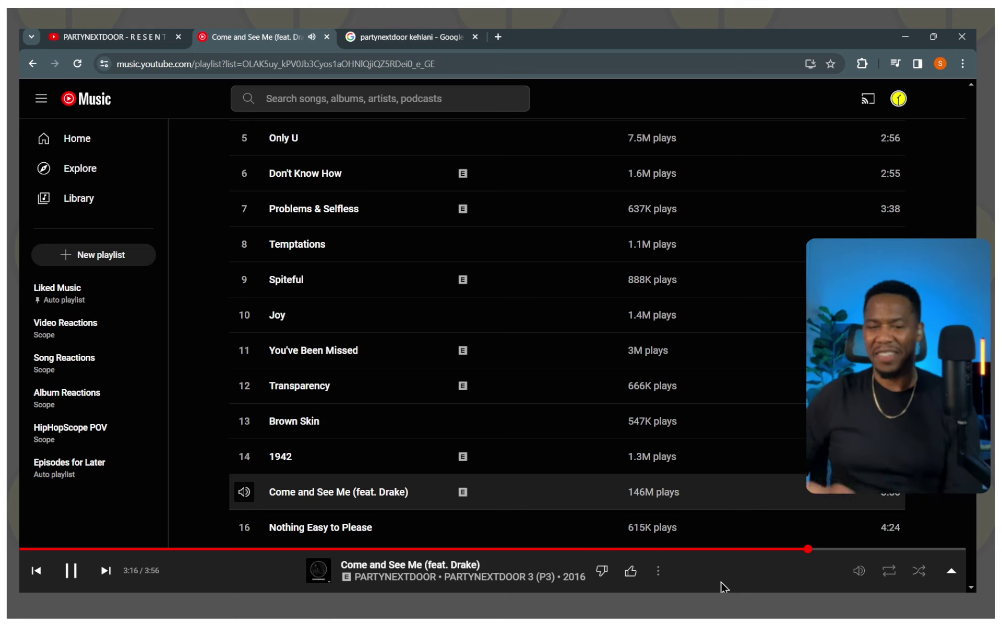
- Pause 'Come and See Me (feat. Drake)' at 3:18 in the player bar
{"action": "left_click", "coordinate": [71, 572]}
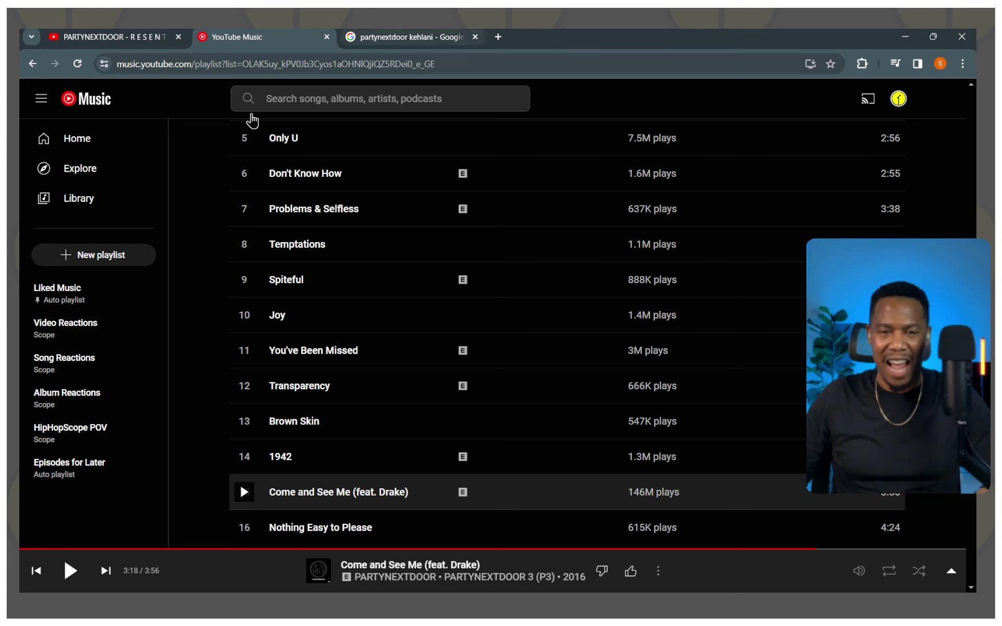
- Go back to the PARTYNEXTDOOR search results to browse videos and community playlists
{"action": "left_click", "coordinate": [31, 64]}
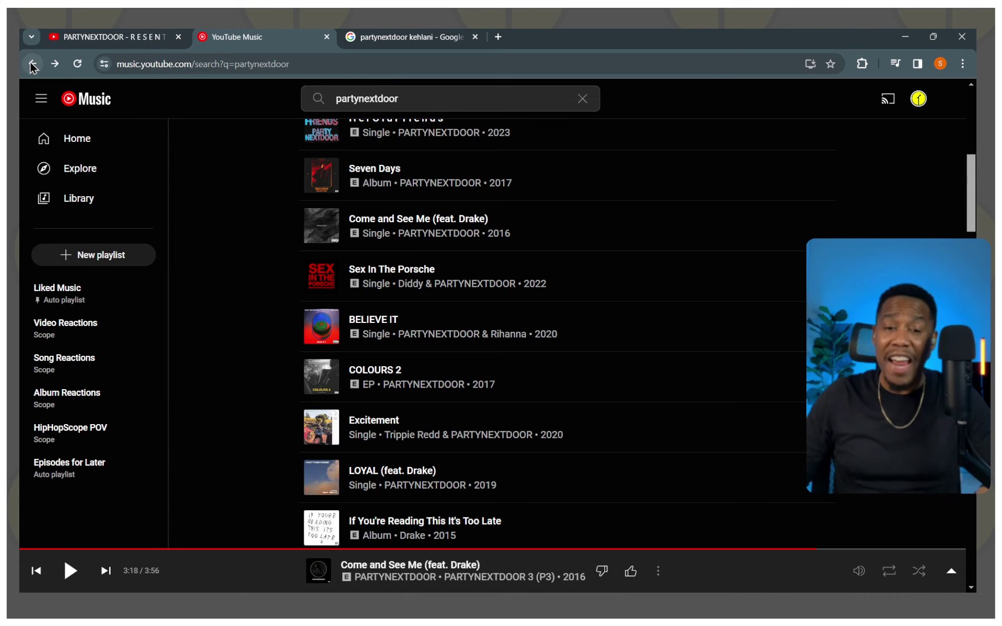
{"action": "scroll", "coordinate": [247, 310], "scroll_direction": "down", "scroll_amount": 2}
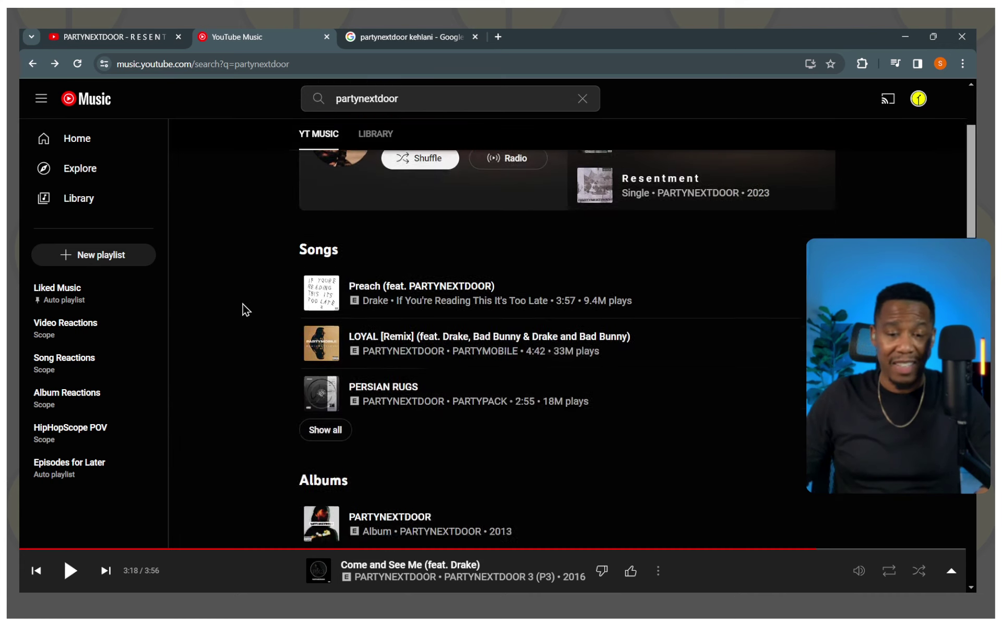
{"action": "scroll", "coordinate": [242, 309], "scroll_direction": "down", "scroll_amount": 1}
{"action": "scroll", "coordinate": [242, 309], "scroll_direction": "down", "scroll_amount": 1}
{"action": "scroll", "coordinate": [241, 307], "scroll_direction": "down", "scroll_amount": 3}
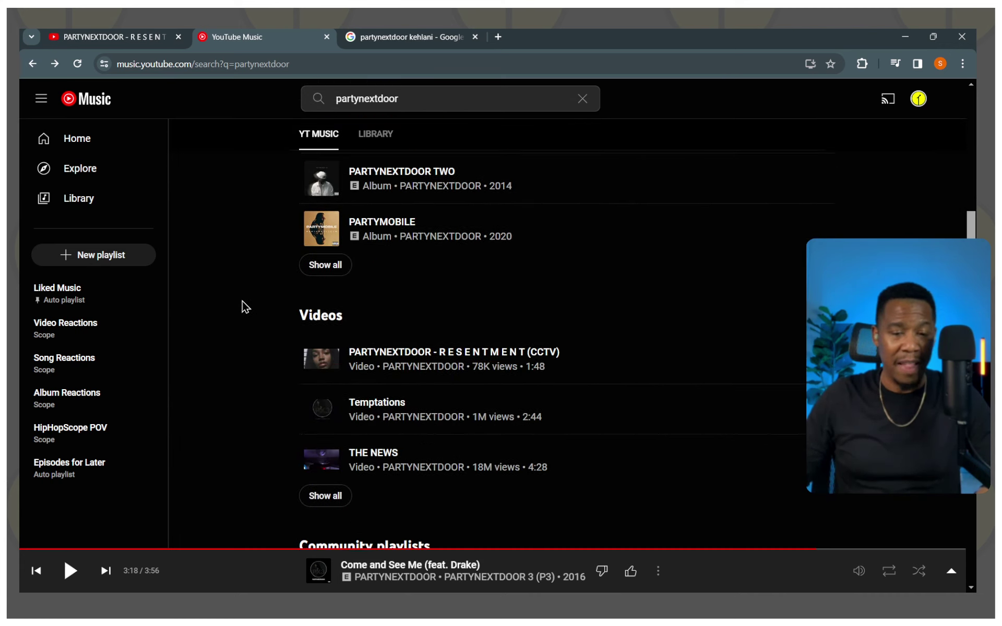
{"action": "scroll", "coordinate": [242, 308], "scroll_direction": "down", "scroll_amount": 3}
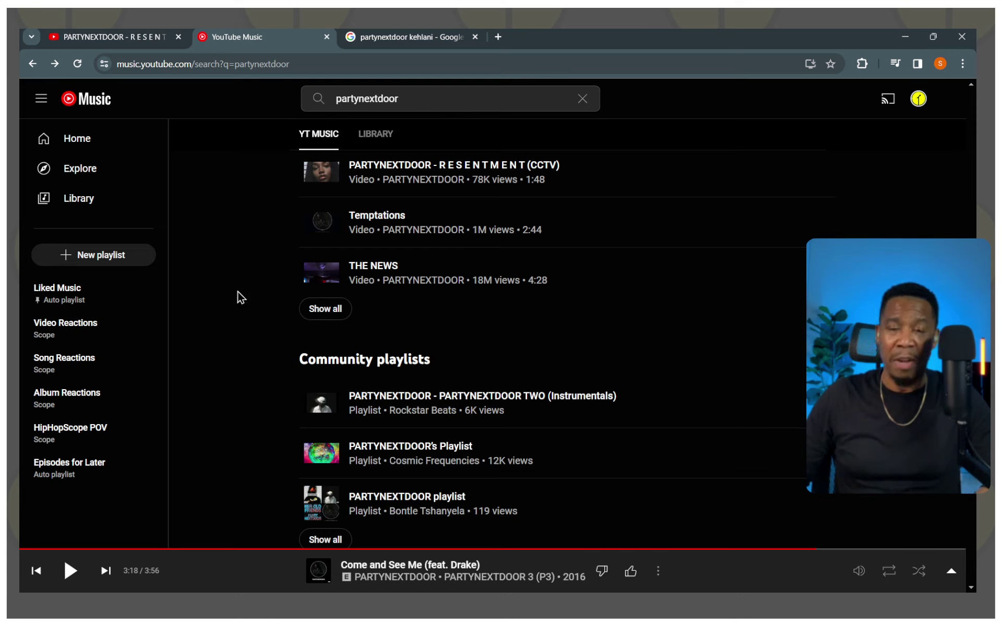